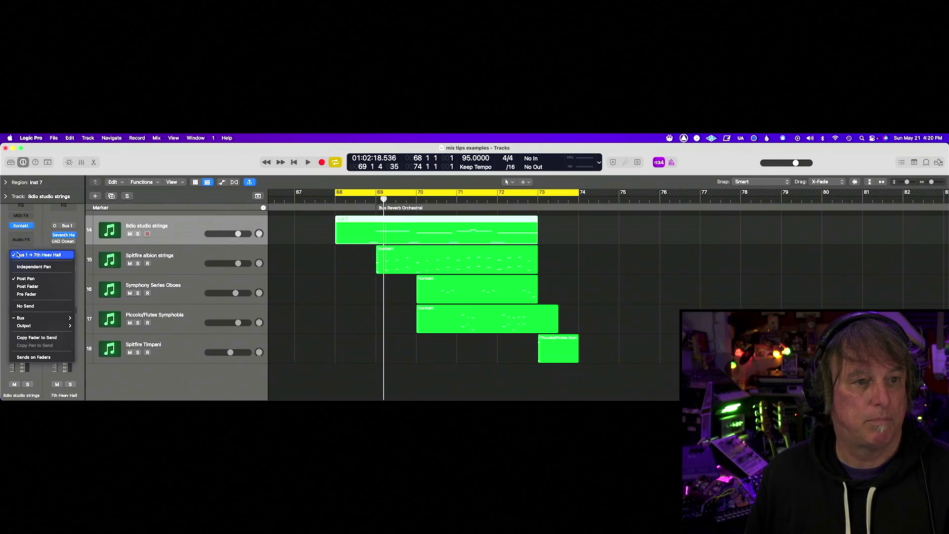
Solo the 8dio studio strings track, open its Kontakt instrument and listen to the part, stopping playback at the end.
click(48, 236)
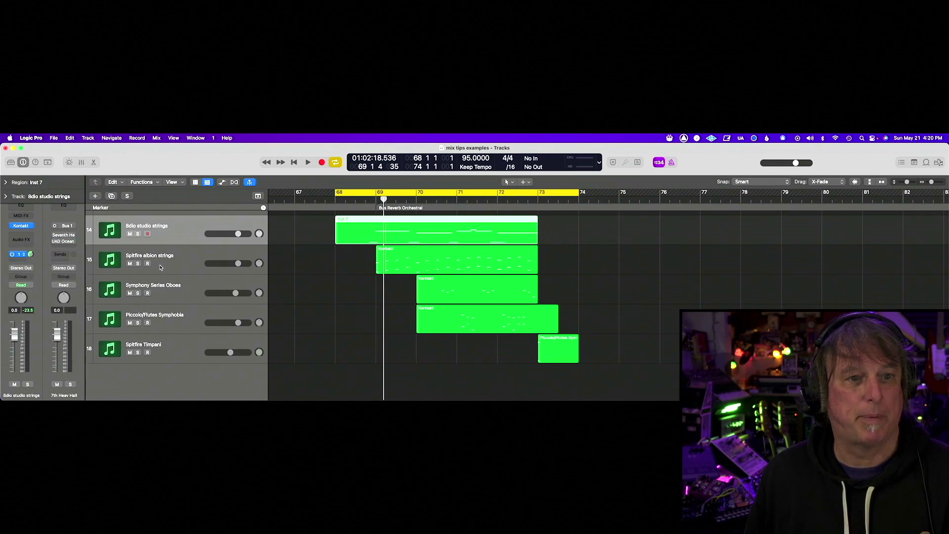
scroll(182, 270, up, 2)
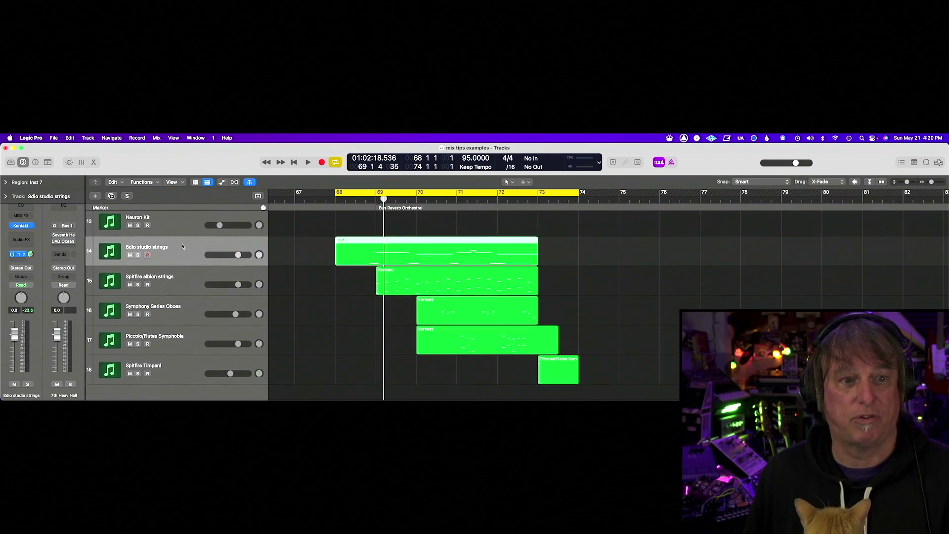
click(138, 255)
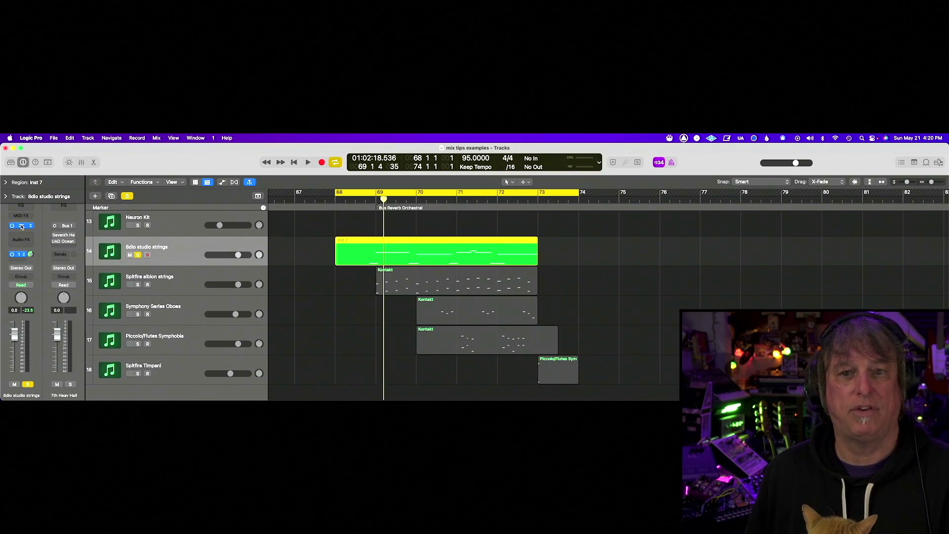
click(22, 226)
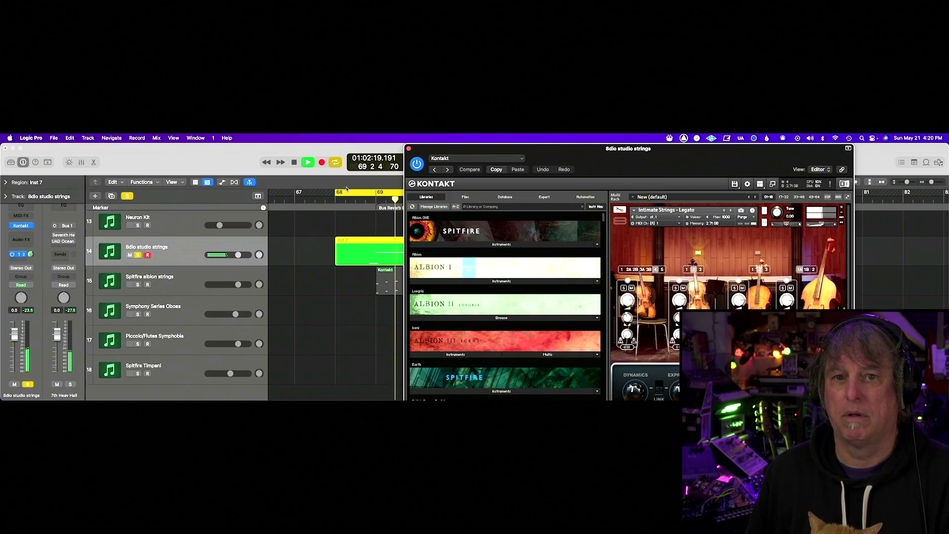
drag(336, 195, 365, 198)
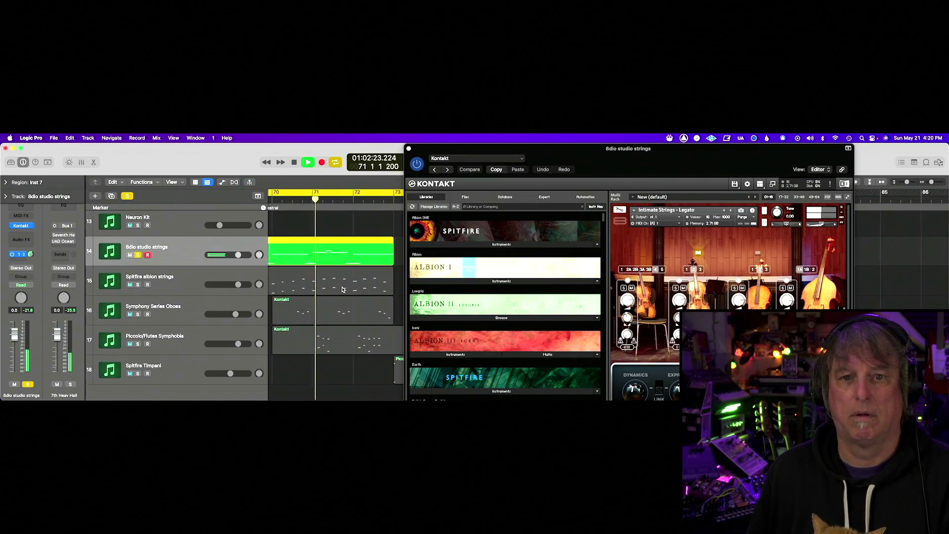
scroll(342, 290, left, 3)
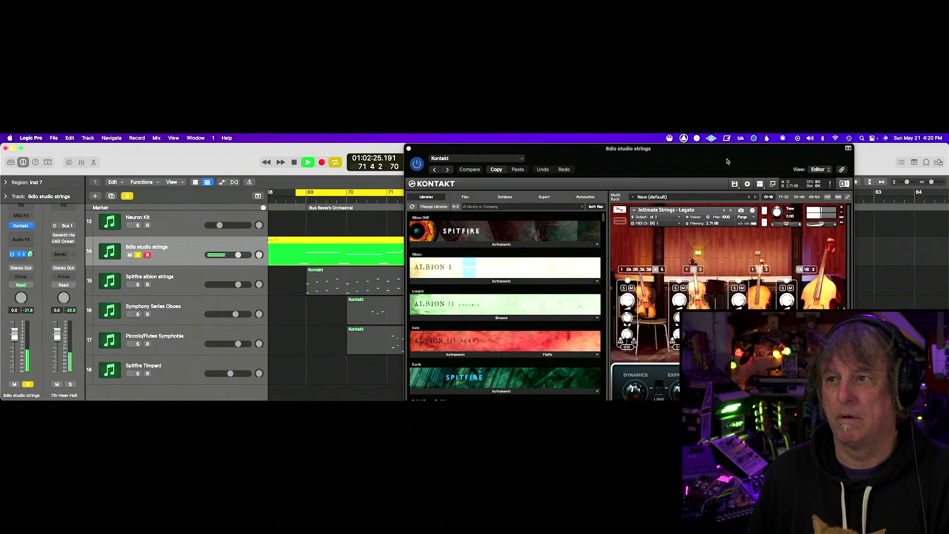
drag(729, 167, 743, 166)
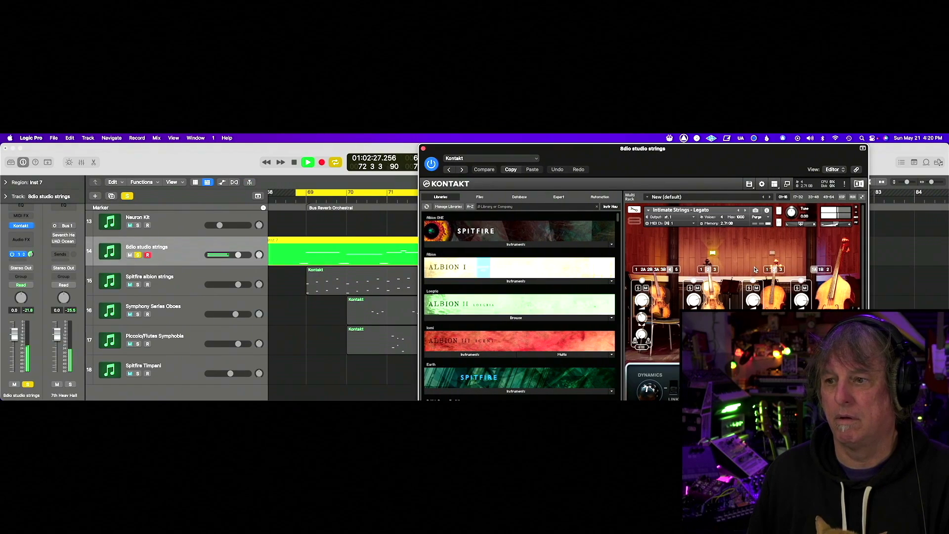
key(space)
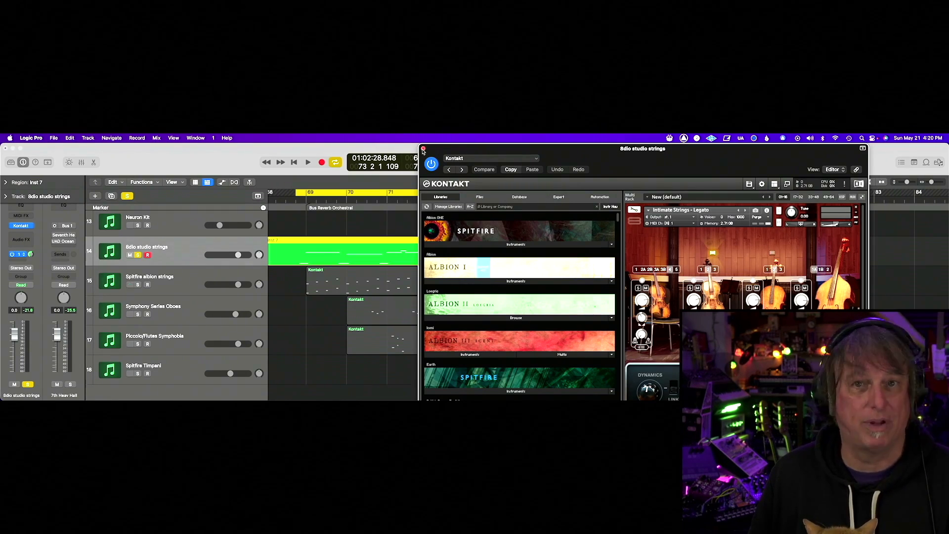
Switch the solo from 8dio studio strings to Spitfire albion strings and open the Albion track's Kontakt instrument beside the arrangement.
click(424, 149)
click(163, 289)
click(139, 285)
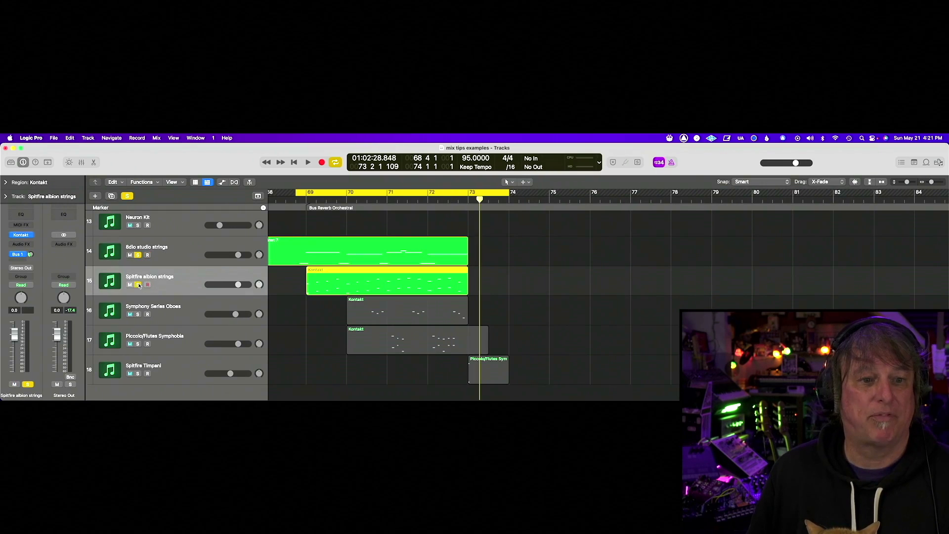
click(138, 255)
click(21, 235)
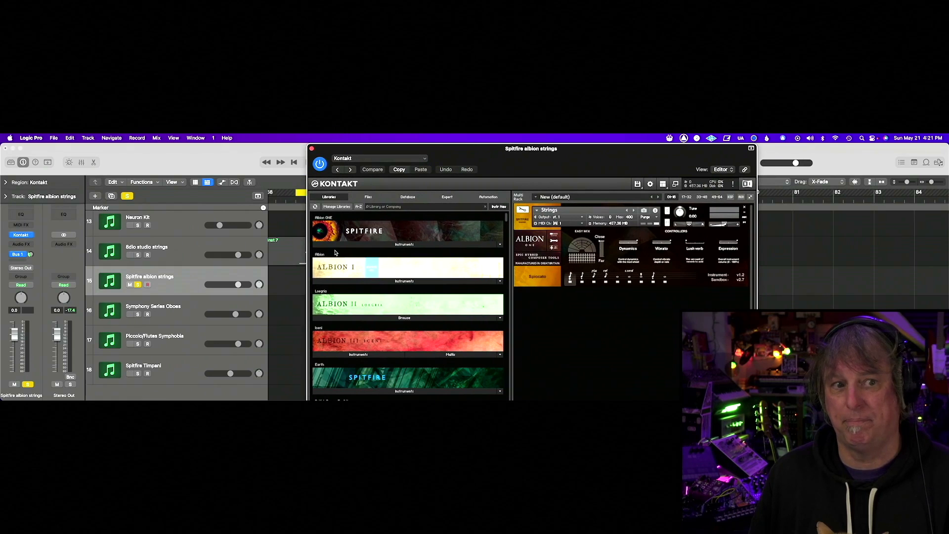
drag(553, 170, 660, 169)
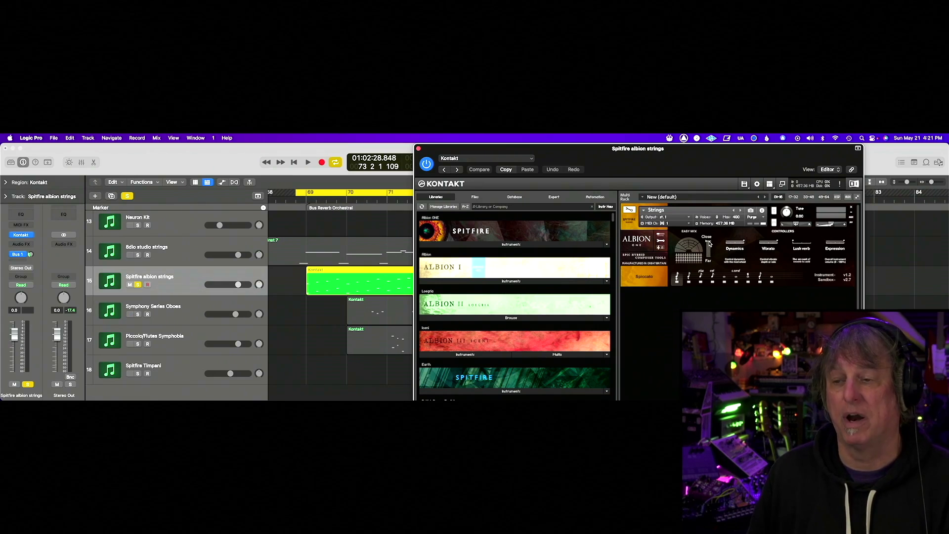
Set the Albion Easy Mix microphone slider to Far and listen to the soloed strings.
drag(709, 243, 710, 263)
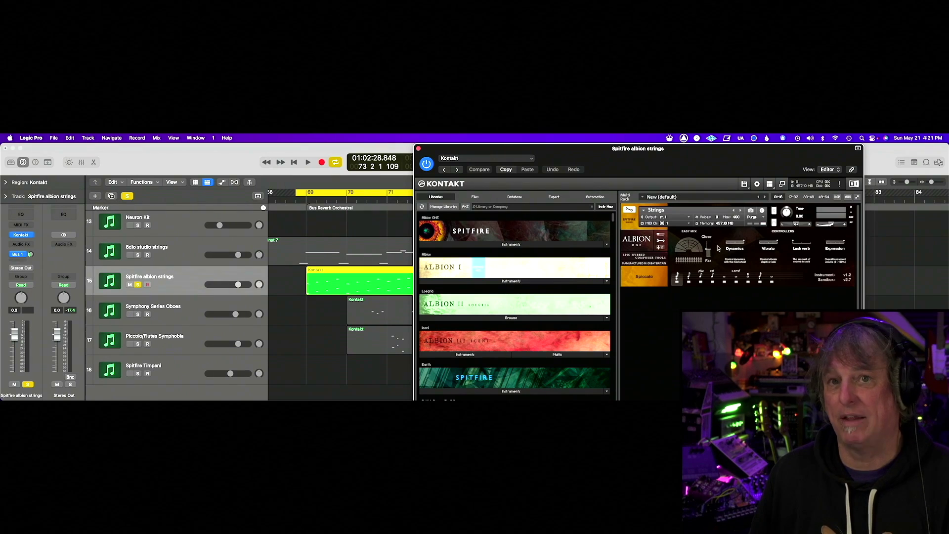
key(space)
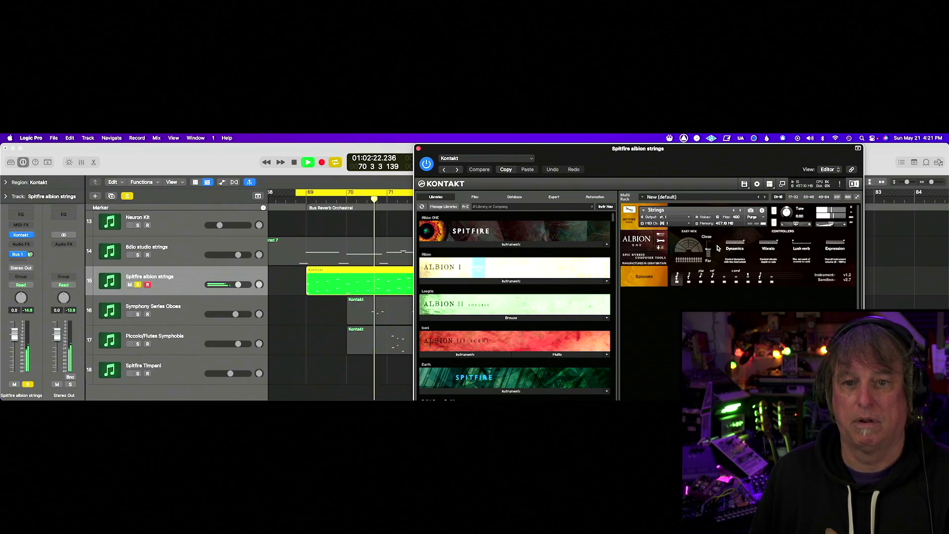
key(space)
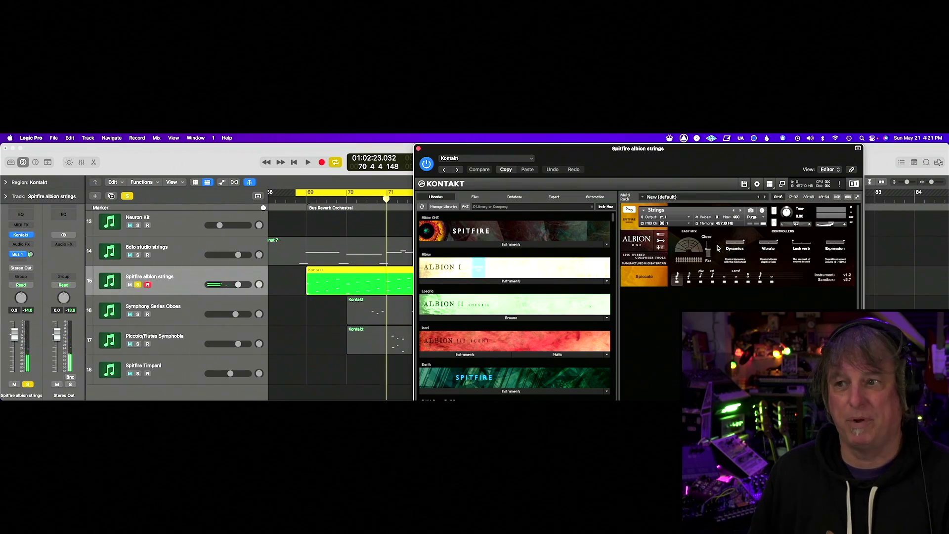
Set the Albion Easy Mix microphone slider to Close and play the strings again for comparison.
click(709, 250)
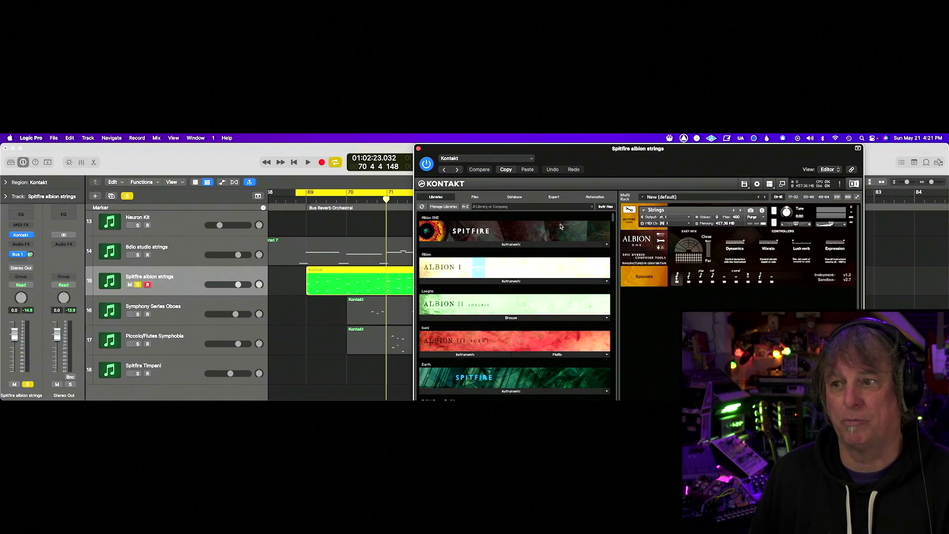
key(space)
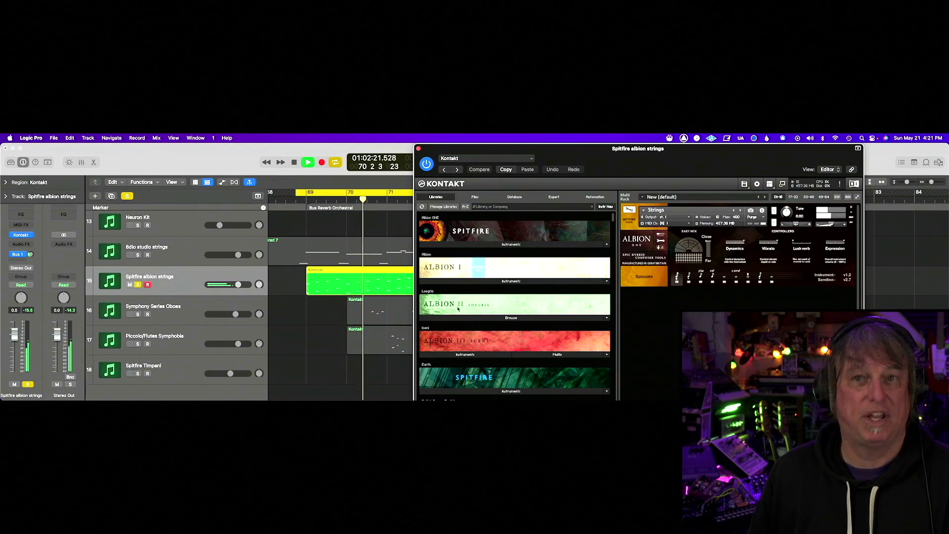
key(space)
Add the 8dio studio strings track to the solo and listen to both string tracks together.
click(138, 255)
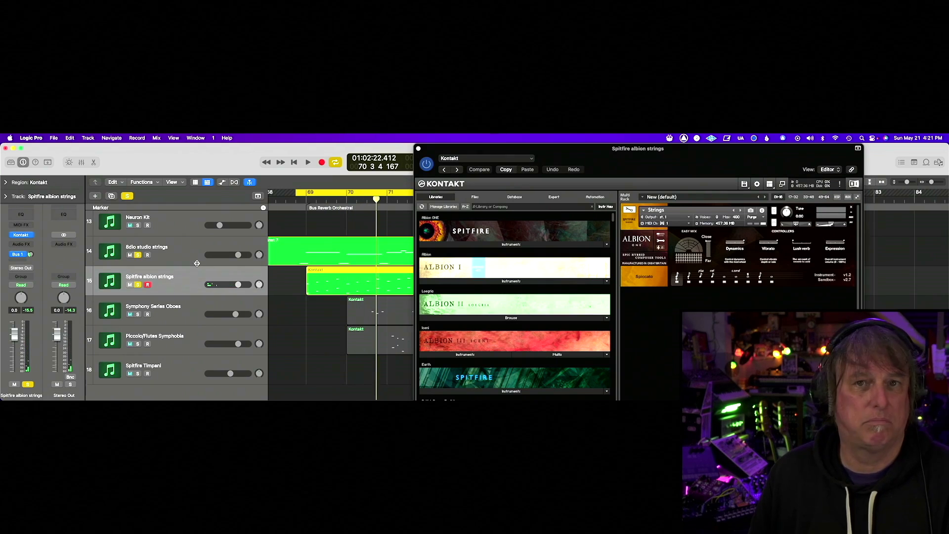
key(space)
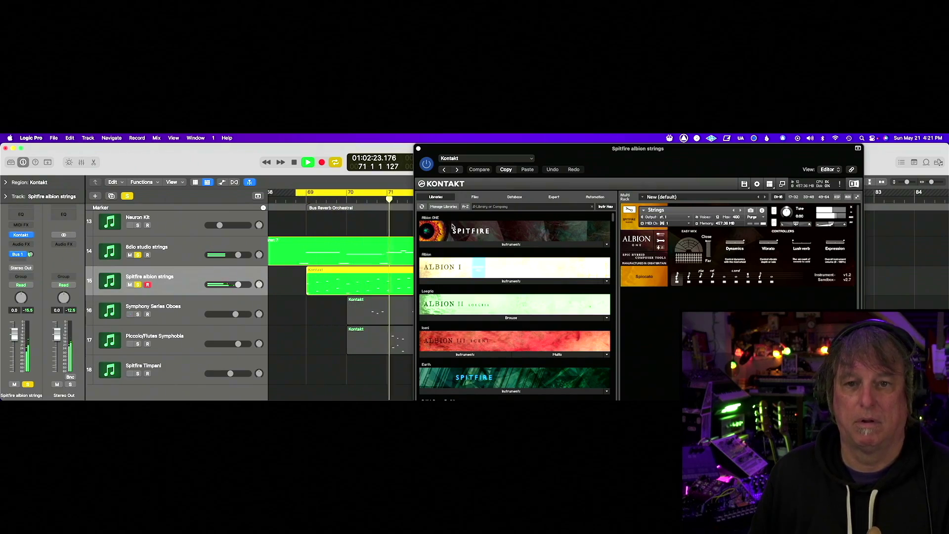
key(space)
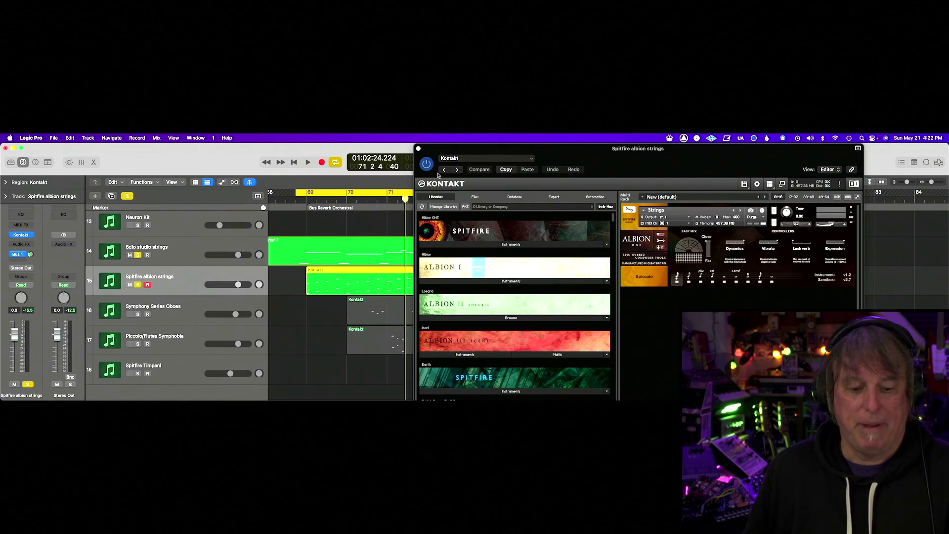
Solo only the Symphony Series Oboes track and open its Kontakt instrument to show the Microphone Mixer.
key(super+w)
click(140, 277)
click(137, 255)
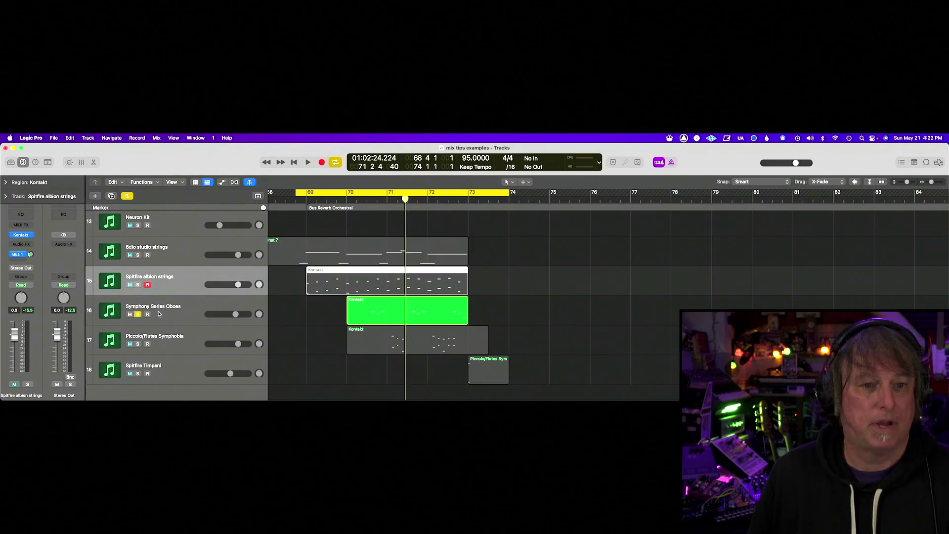
click(160, 314)
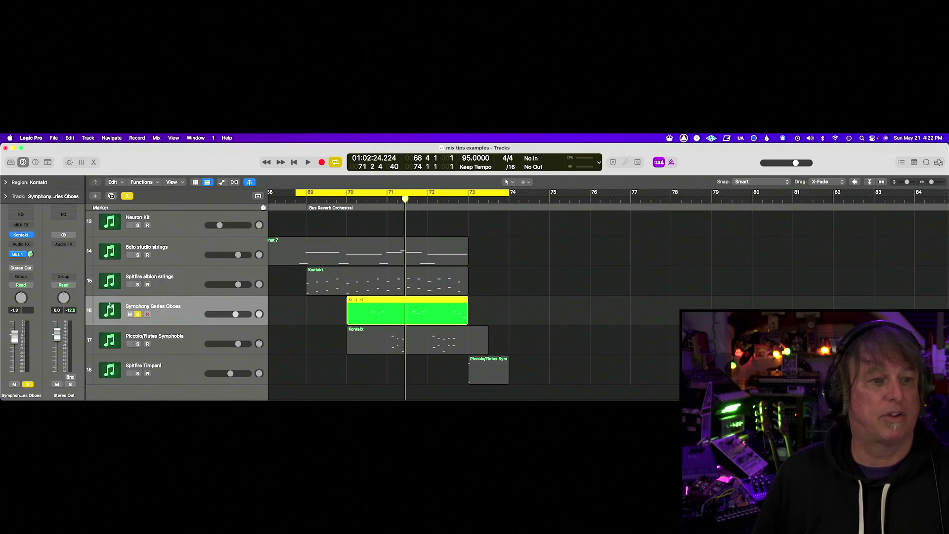
click(22, 236)
drag(567, 252, 633, 160)
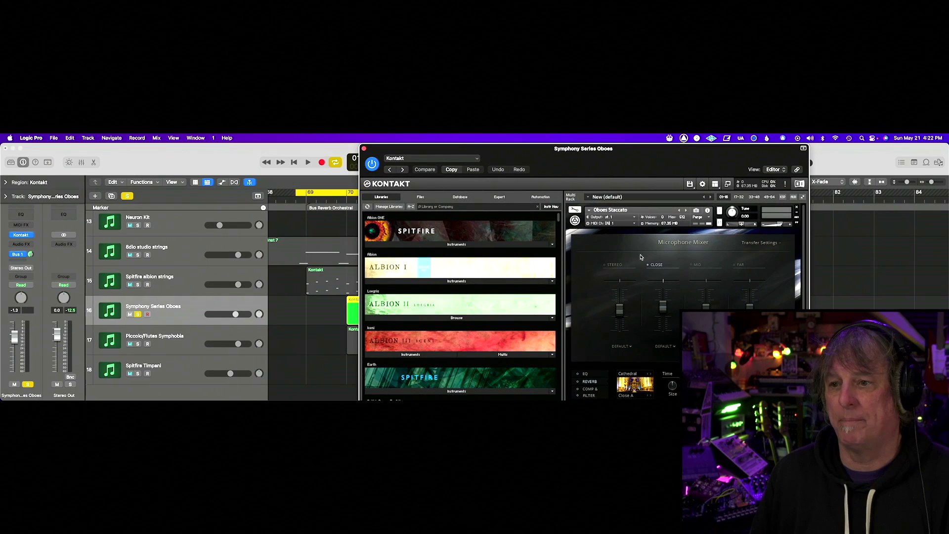
drag(653, 149, 650, 148)
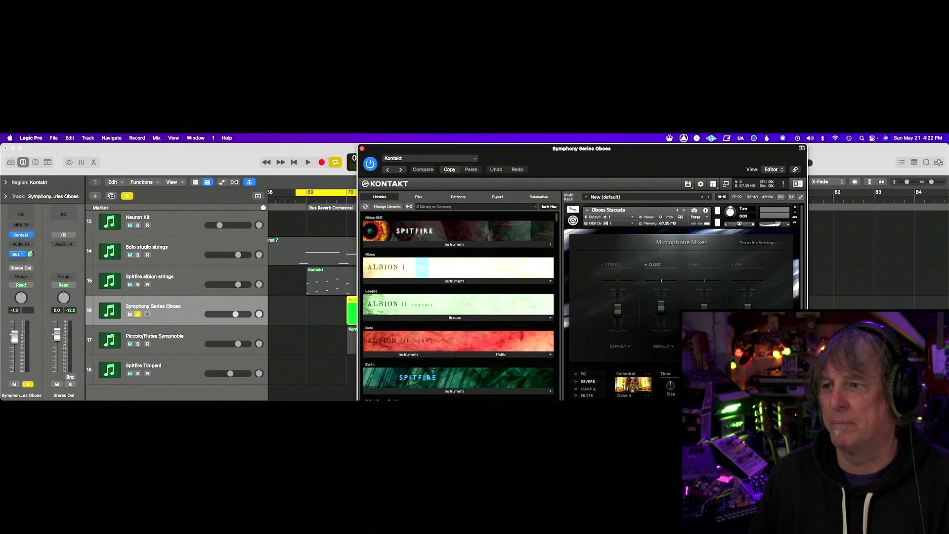
Enable only the Stereo microphone in the oboes' Microphone Mixer and listen to the part.
click(614, 265)
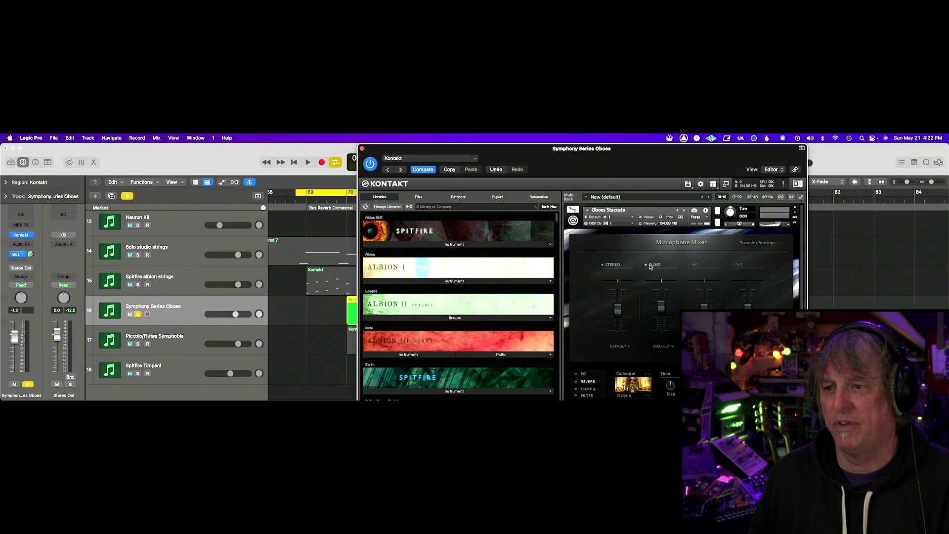
key(space)
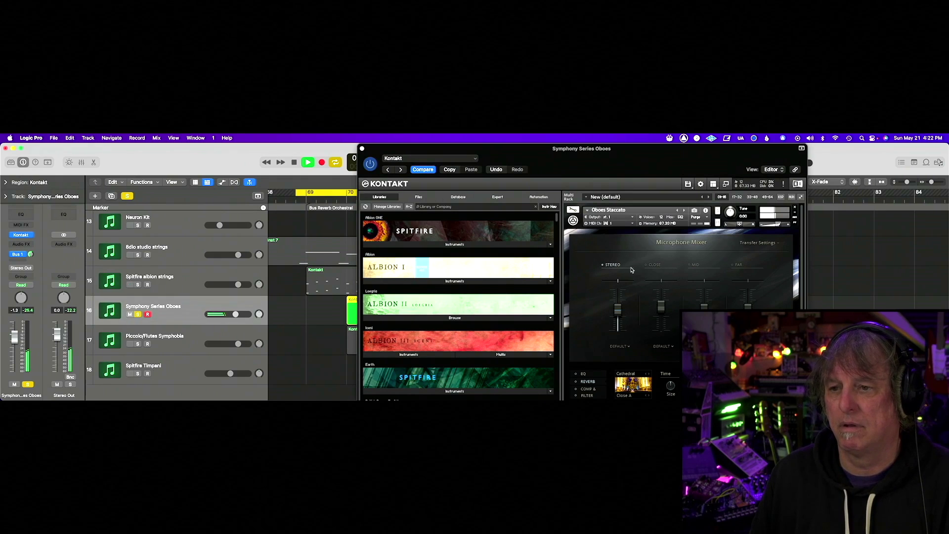
key(space)
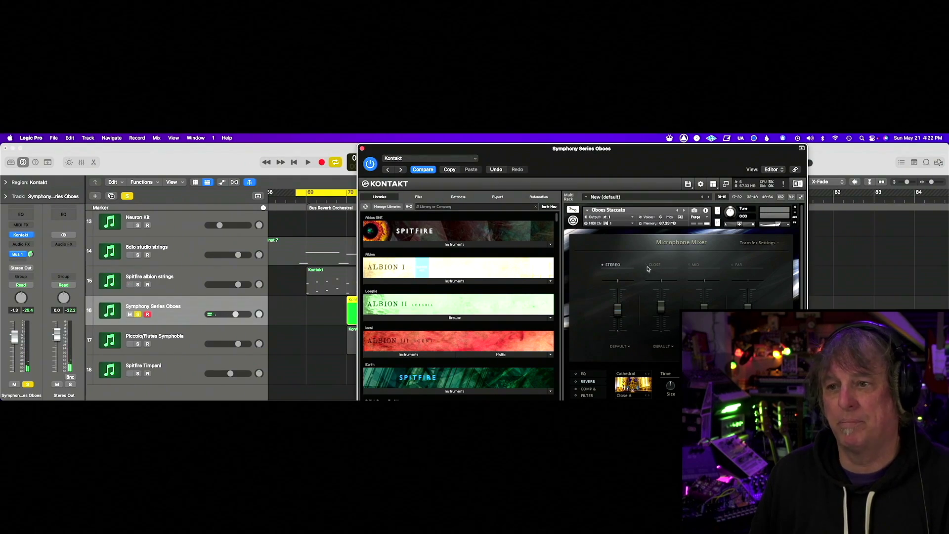
Enable the Close microphone, disable Stereo for the oboes, and listen to the part with the arrangement uncovered.
click(654, 266)
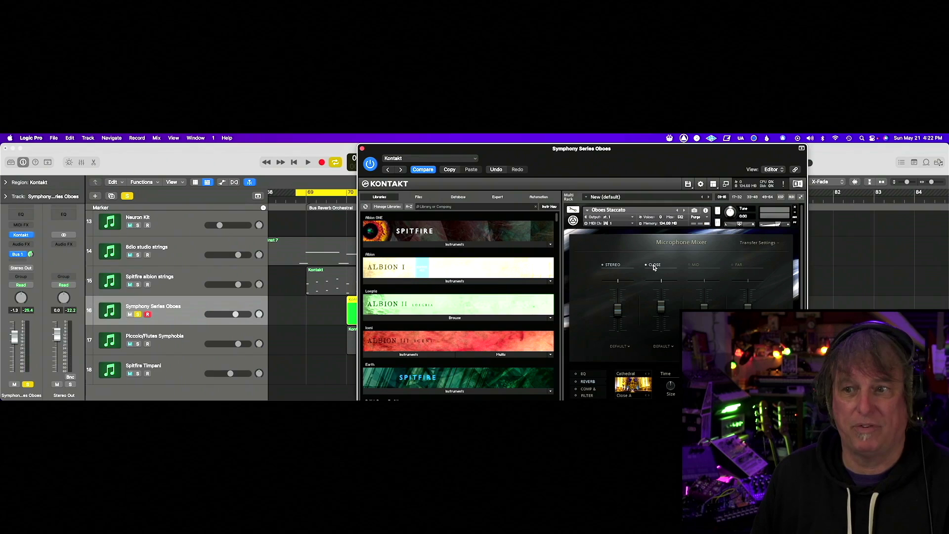
click(613, 265)
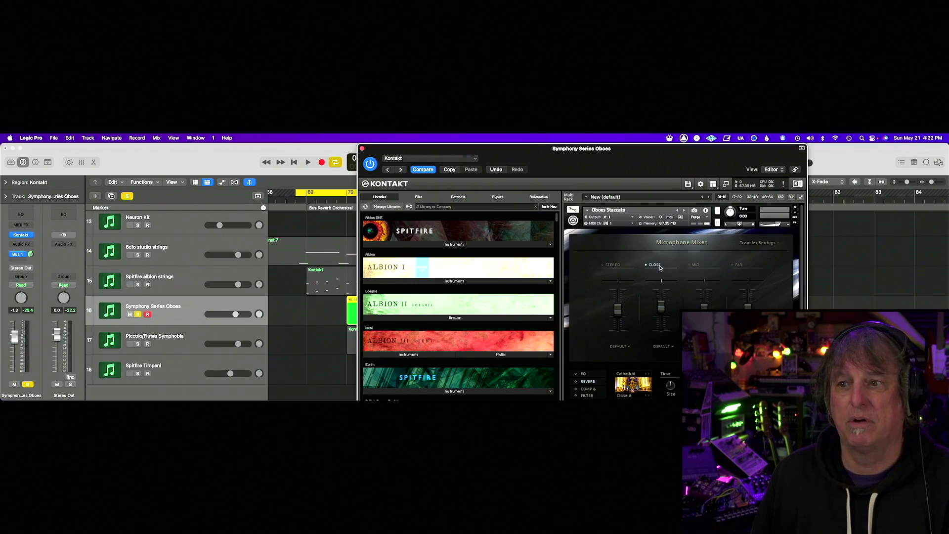
key(space)
drag(386, 150, 540, 150)
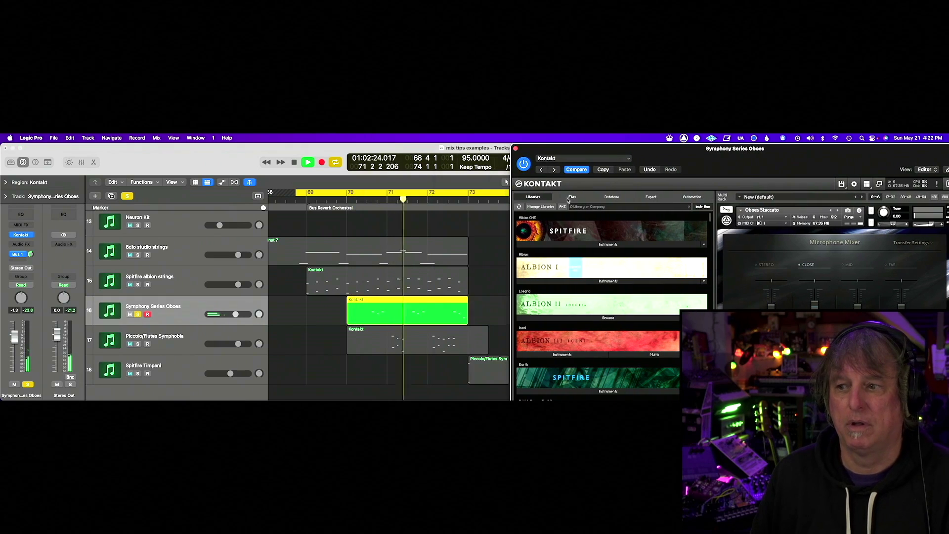
key(space)
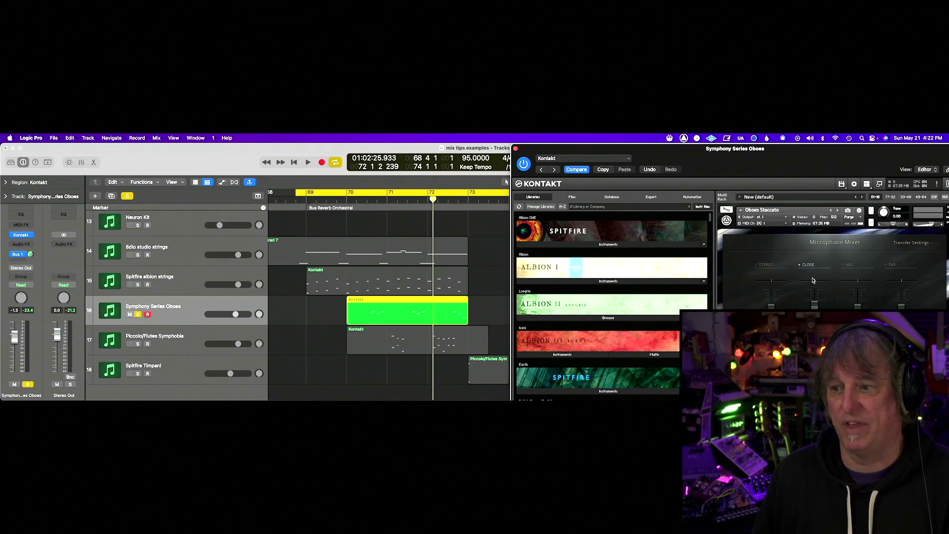
Close the oboes' instrument, solo the Piccolo/Flutes Symphobia track instead and open its Kontakt instrument.
click(517, 149)
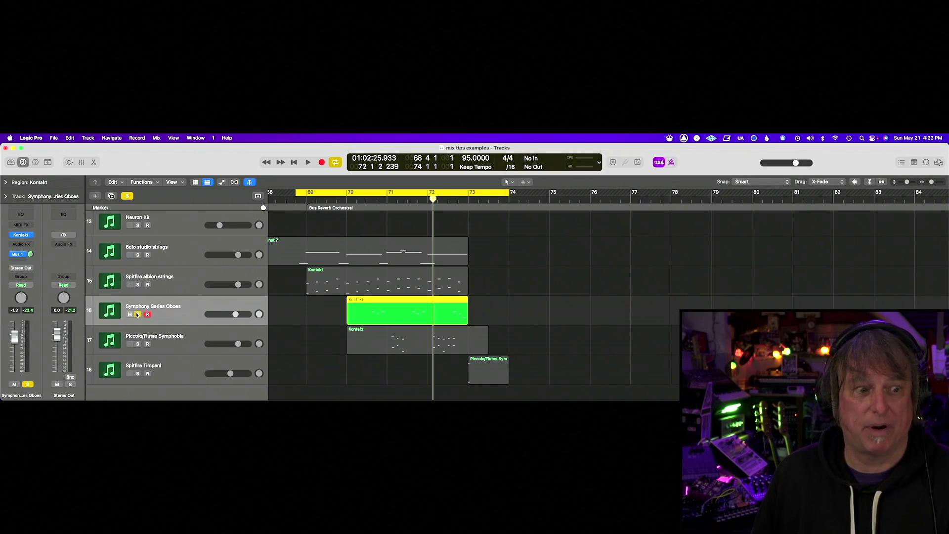
key(Down)
click(22, 235)
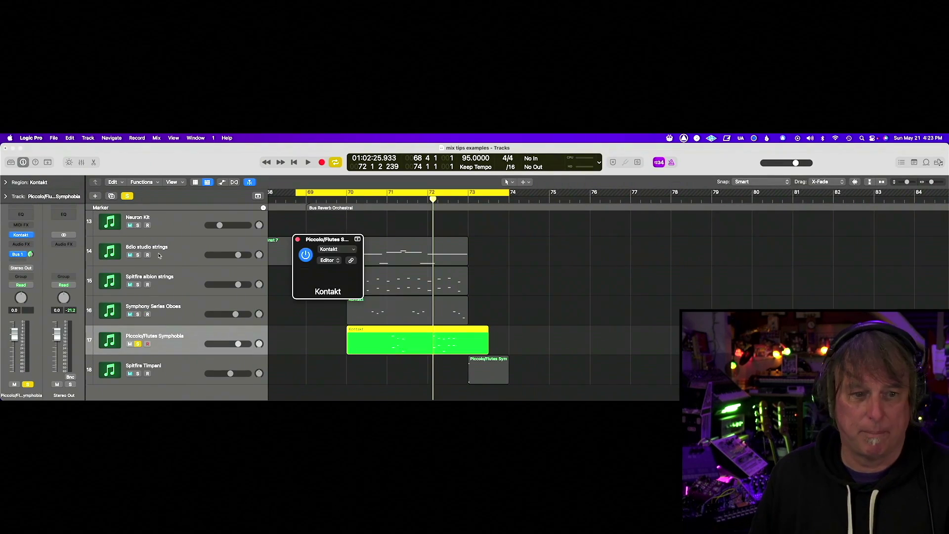
drag(465, 247, 457, 157)
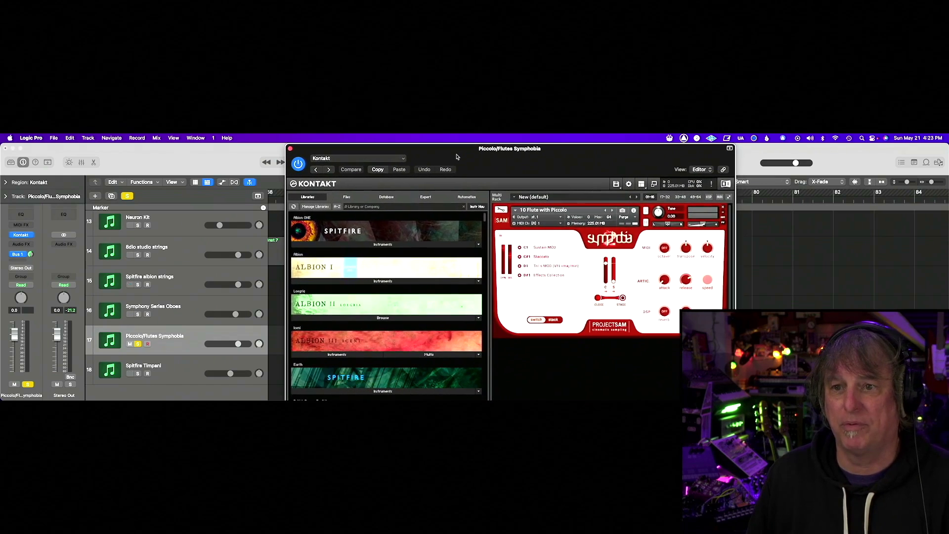
Switch the Symphobia flute patch's microphone position to close and play the part with the arrangement uncovered.
click(601, 298)
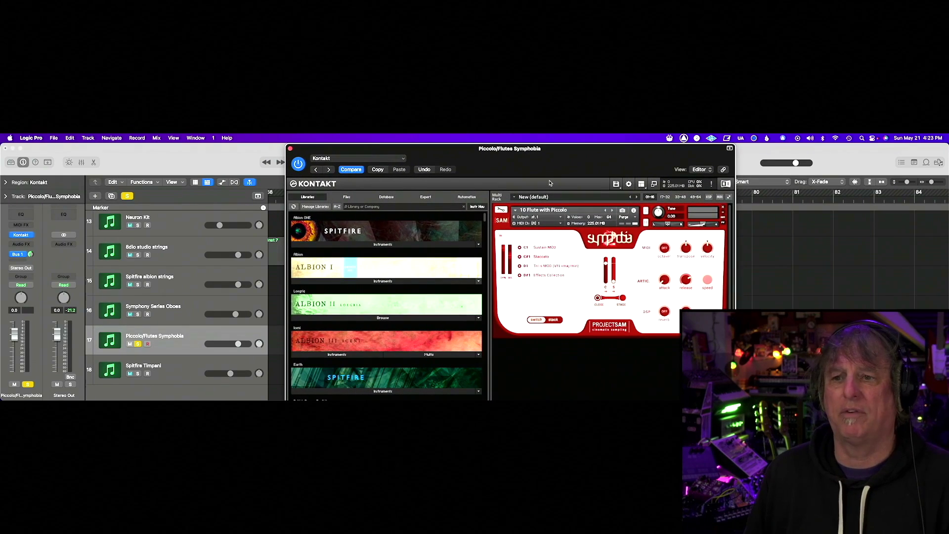
drag(529, 155, 768, 155)
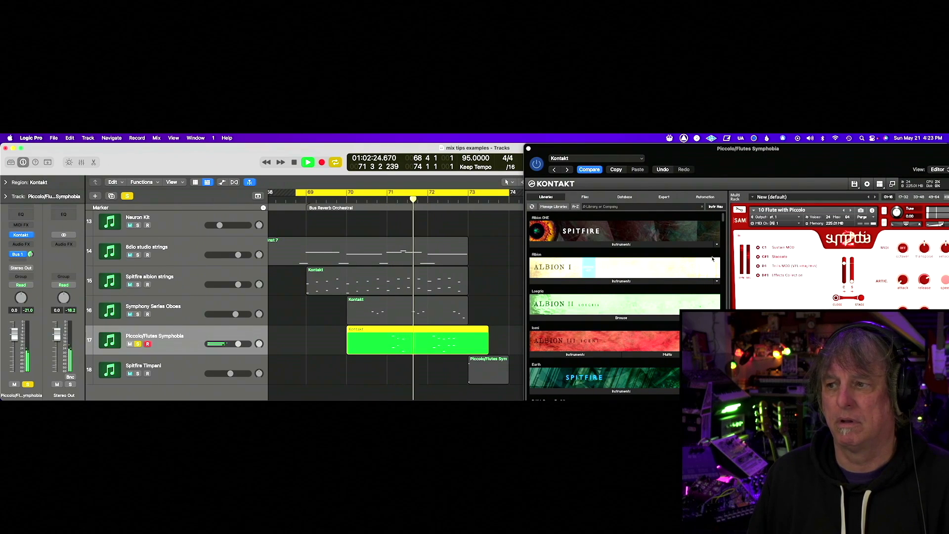
Switch the Symphobia flute patch's microphone position to stage and listen to the soloed part.
key(space)
click(857, 293)
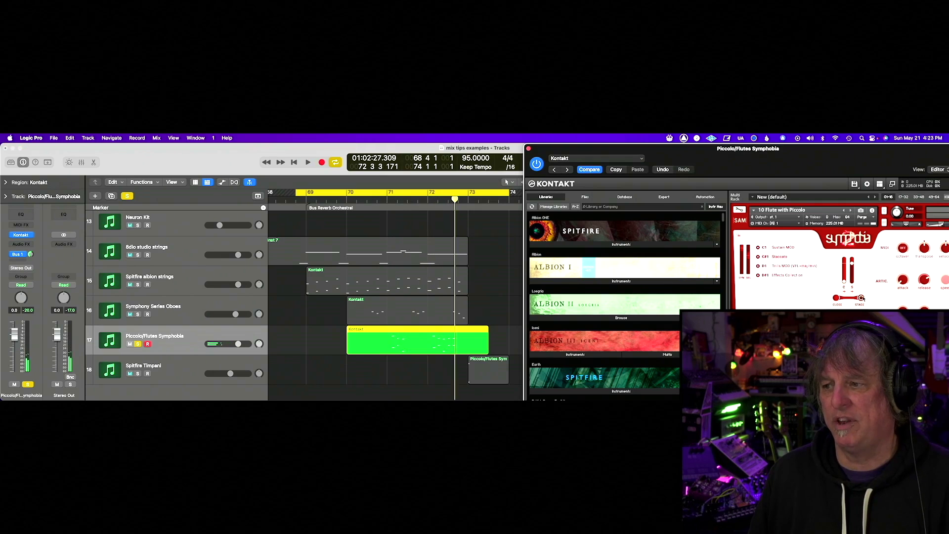
key(space)
click(383, 199)
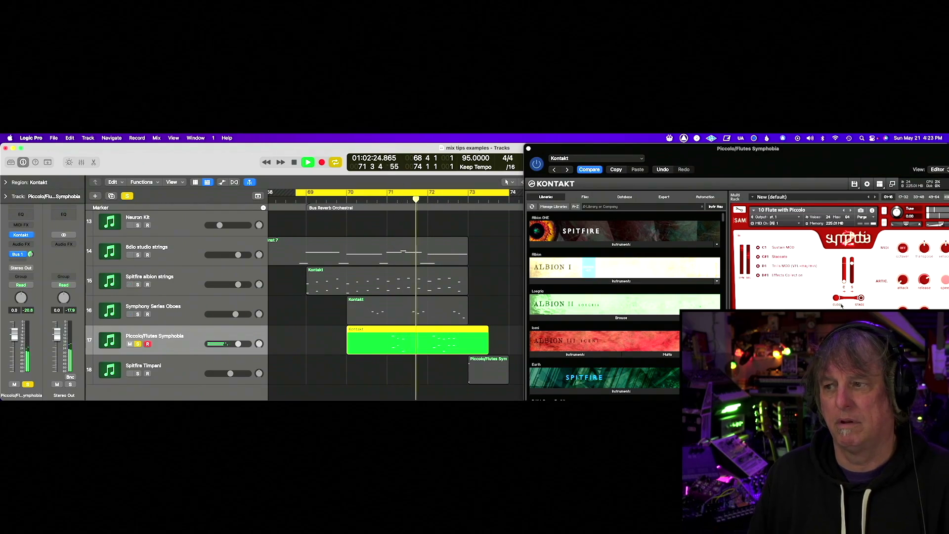
key(space)
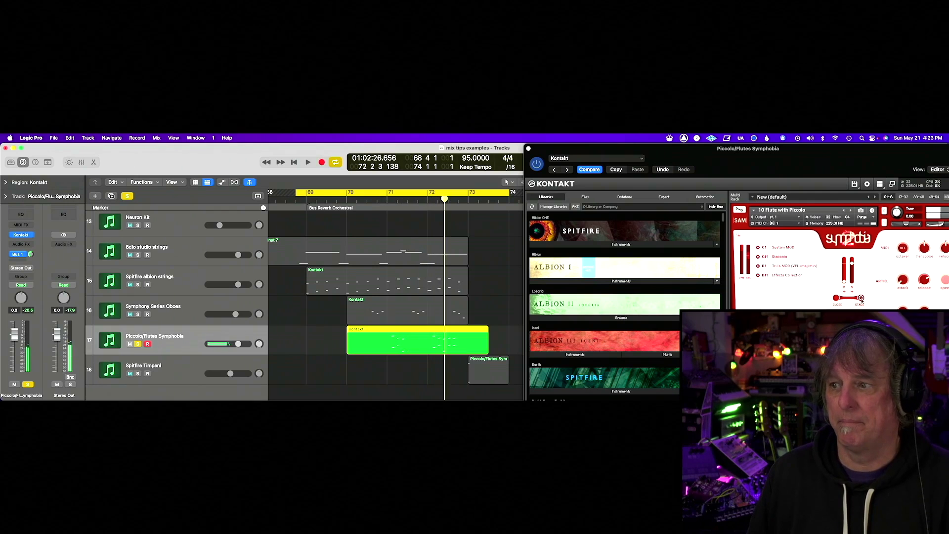
Set the Symphobia flute patch's microphone position back to close and replay the soloed part for comparison.
click(830, 300)
key(space)
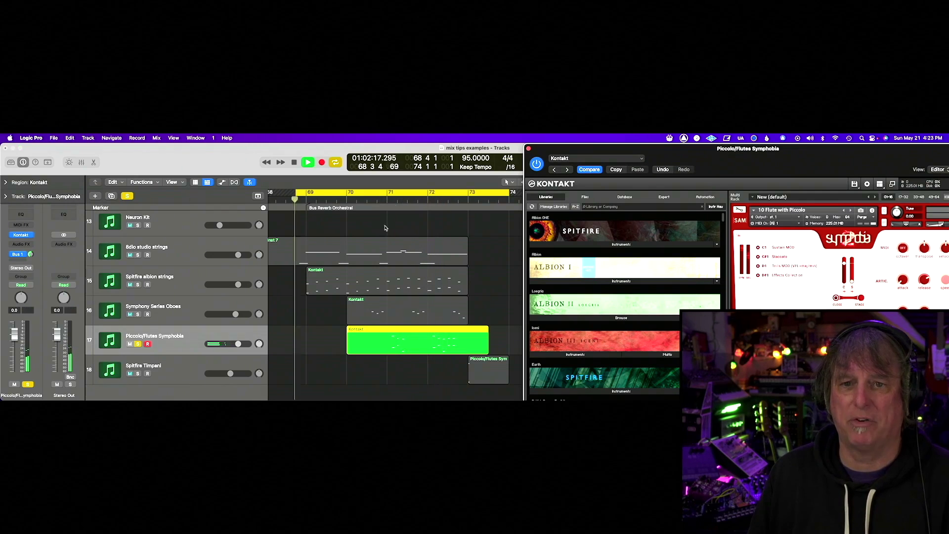
click(383, 199)
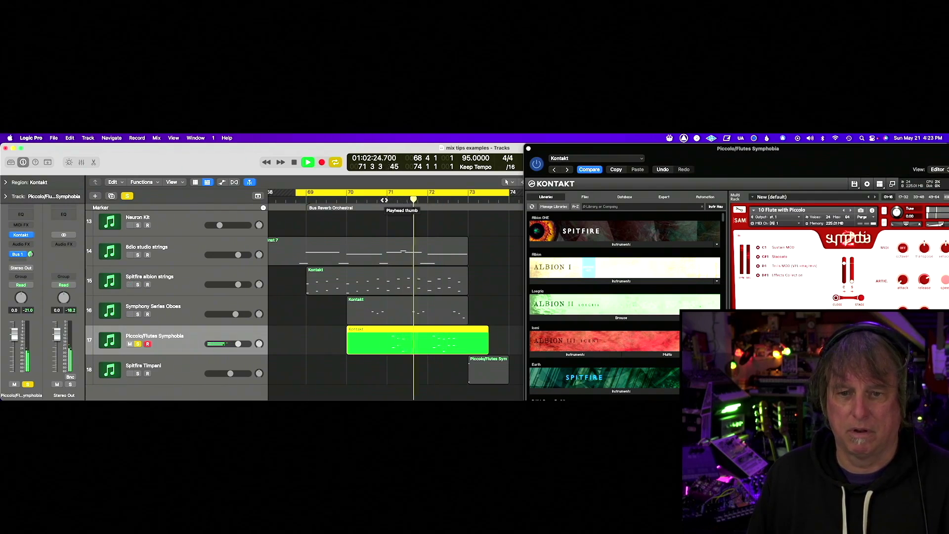
key(space)
Unsolo the Piccolo/Flutes Symphobia track, mute the Spitfire Timpani, and play all parts together with the flutes' Kontakt instrument closed.
click(138, 344)
click(130, 373)
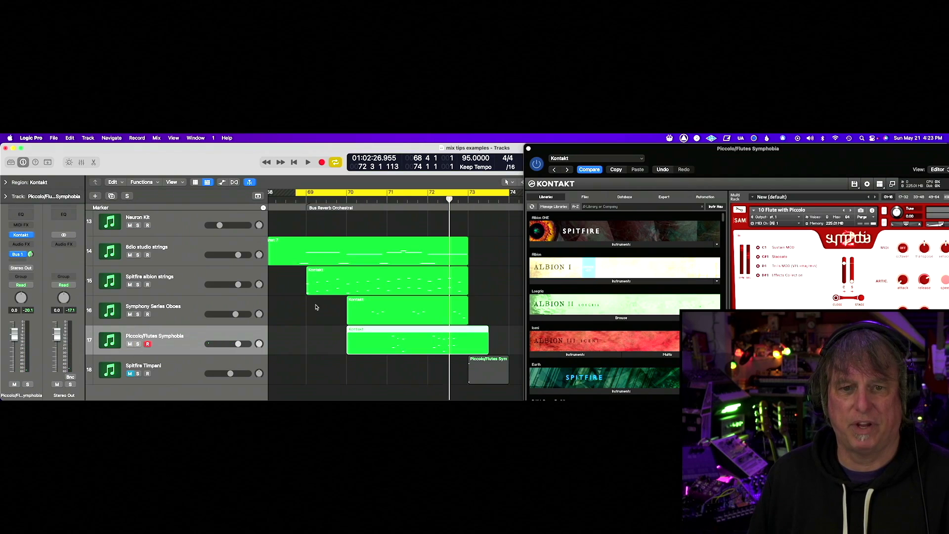
key(space)
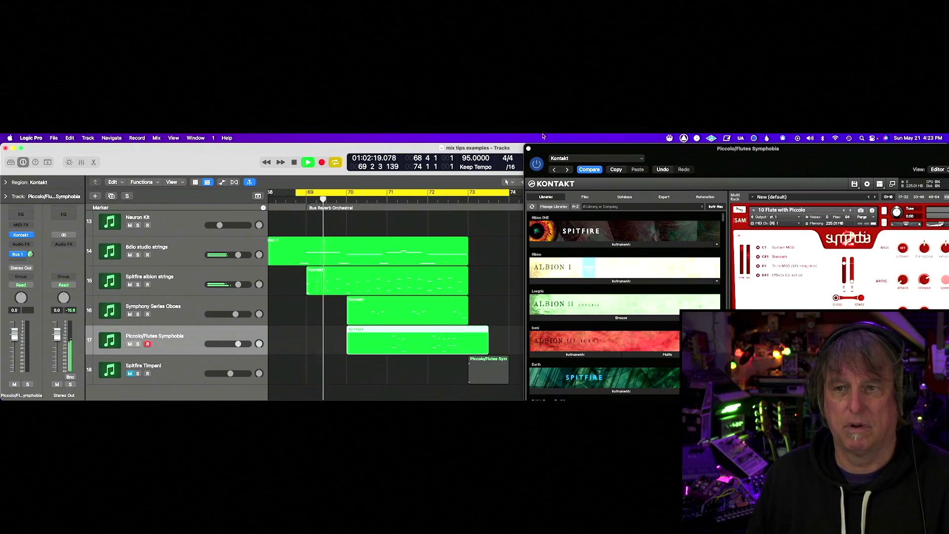
click(528, 148)
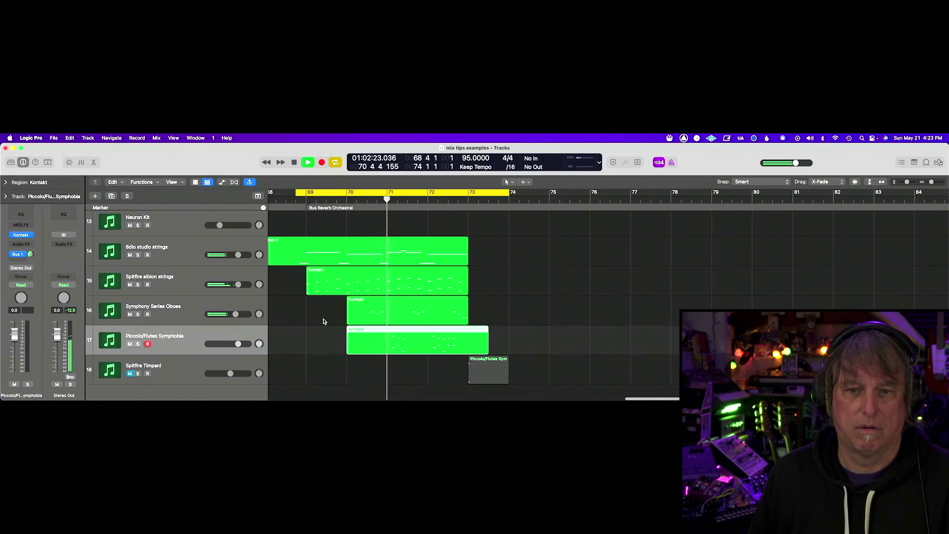
key(space)
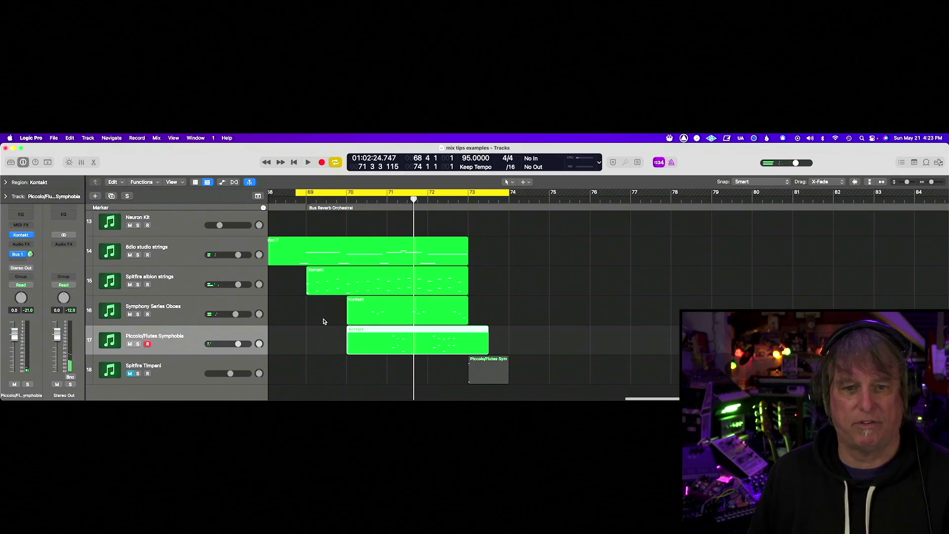
Check the Symphony Series Oboes' Kontakt instrument, reselect the Piccolo/Flutes Symphobia track, and listen to the combined orchestral parts.
scroll(324, 322, left, 1)
scroll(324, 322, left, 3)
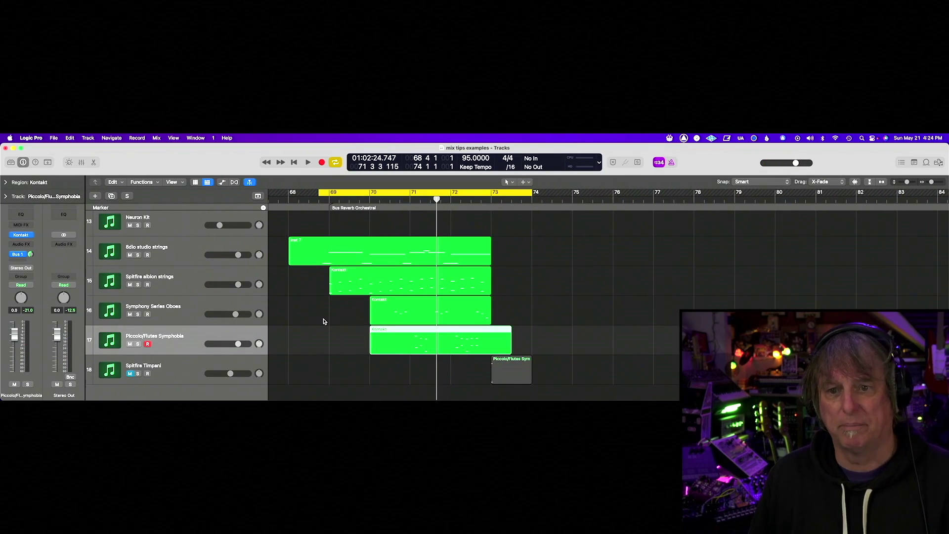
click(168, 313)
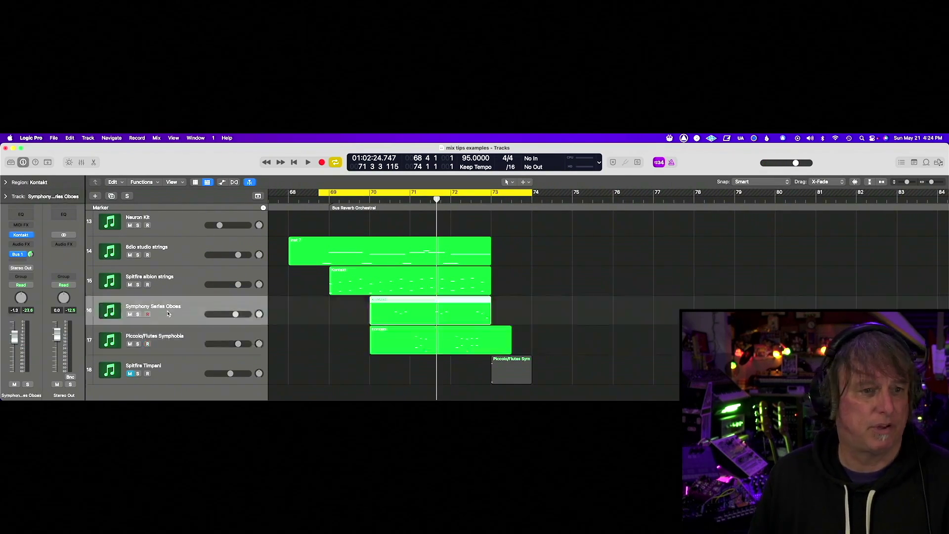
click(20, 234)
click(246, 327)
key(space)
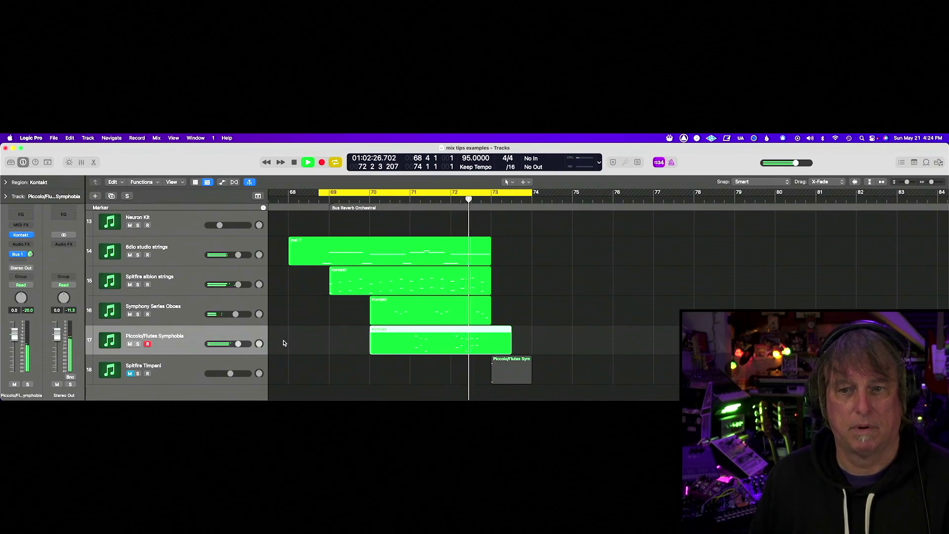
key(space)
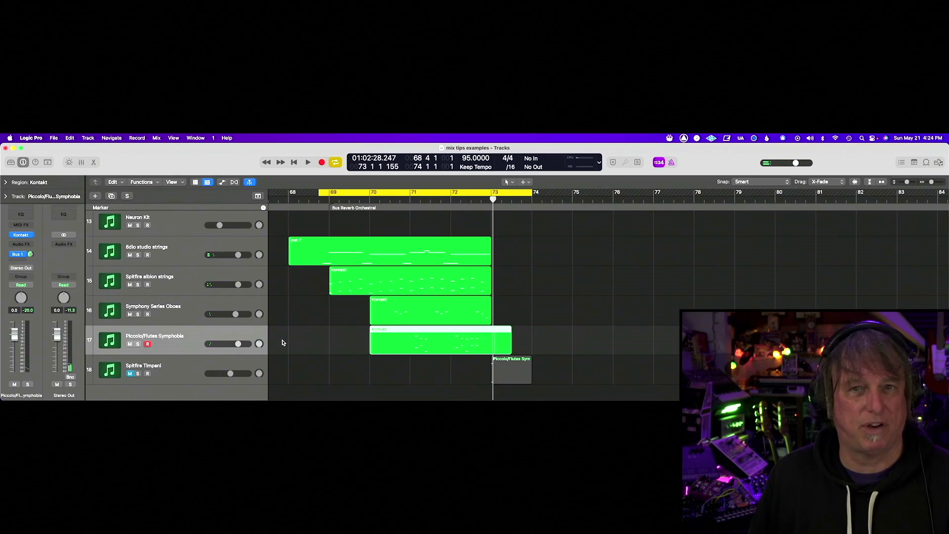
Open the Spitfire albion strings' Kontakt instrument and move its Easy Mix slider towards Close.
click(188, 254)
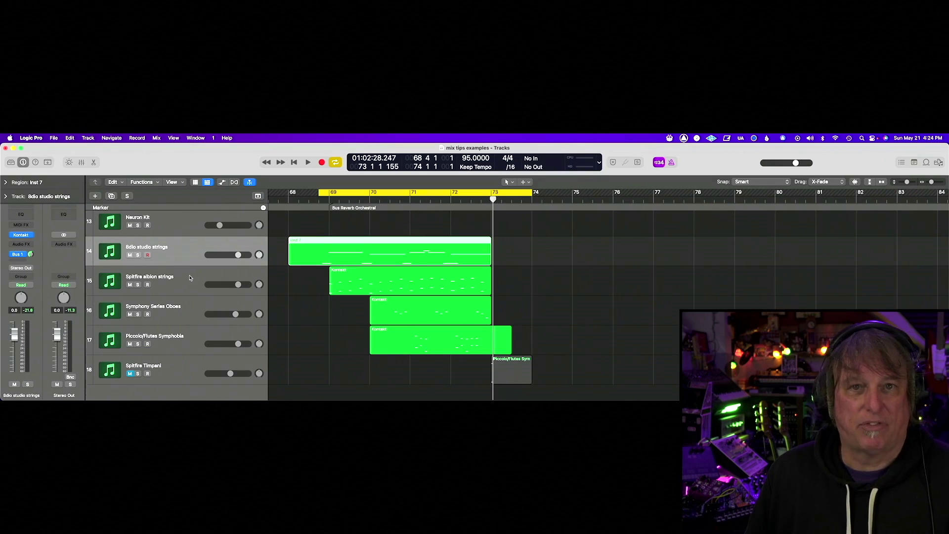
click(189, 278)
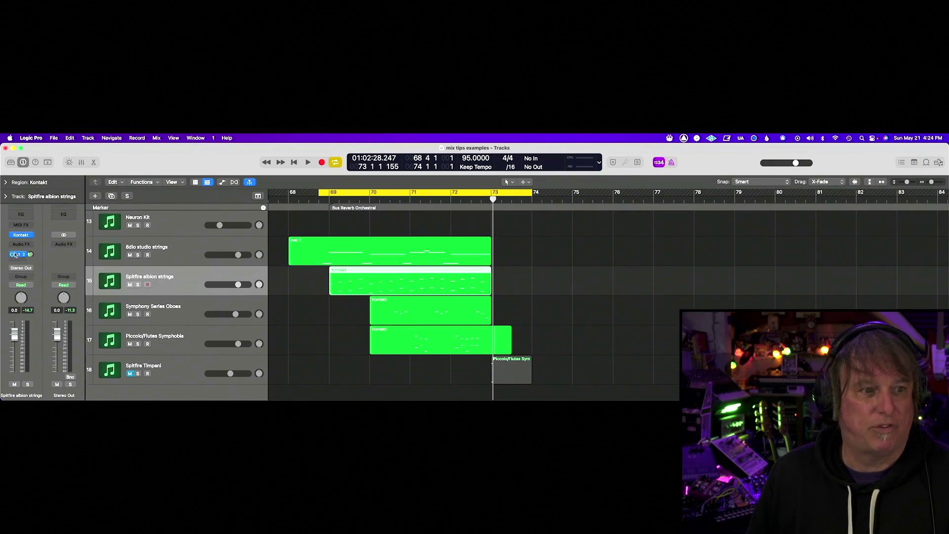
click(21, 235)
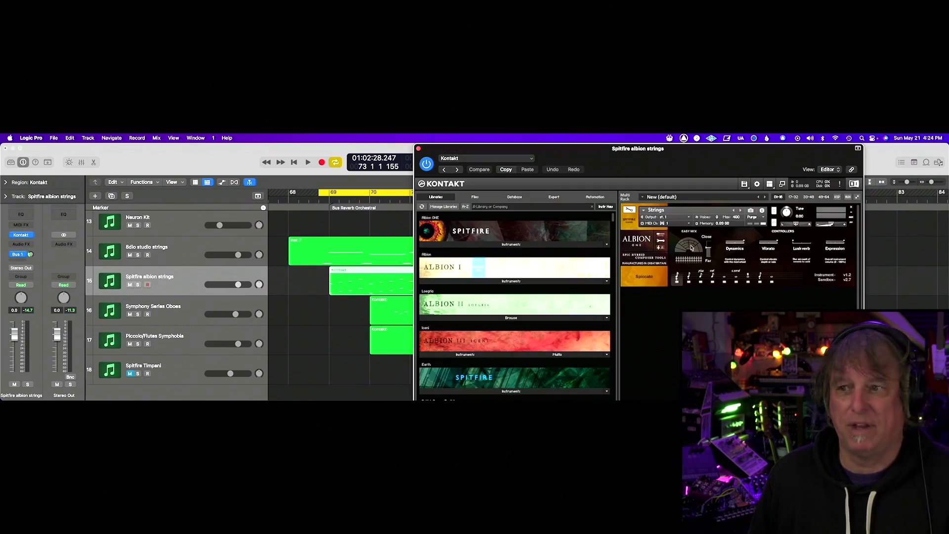
drag(709, 248, 710, 233)
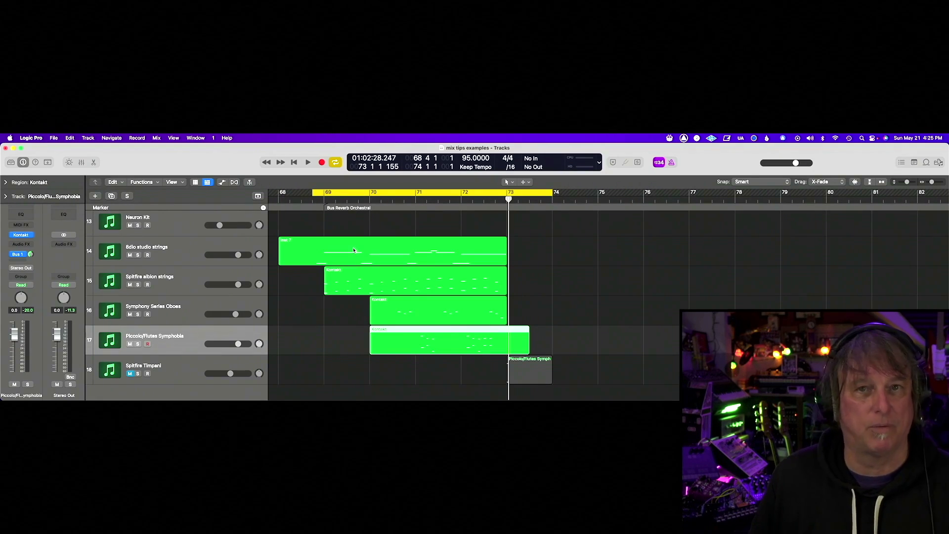
Select the 8dio studio strings part and inspect its Bus 1 send to the 7th Heav Hall reverb channel.
click(354, 250)
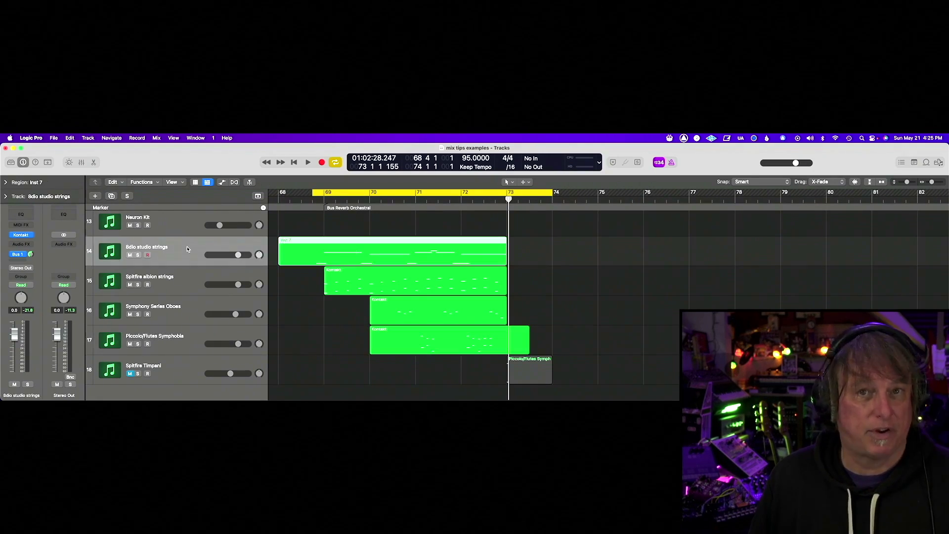
click(20, 255)
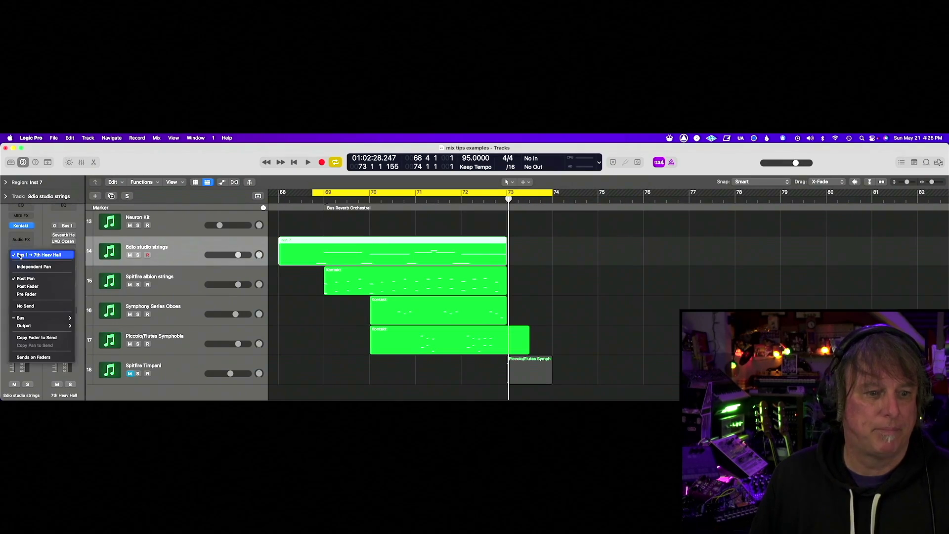
click(57, 397)
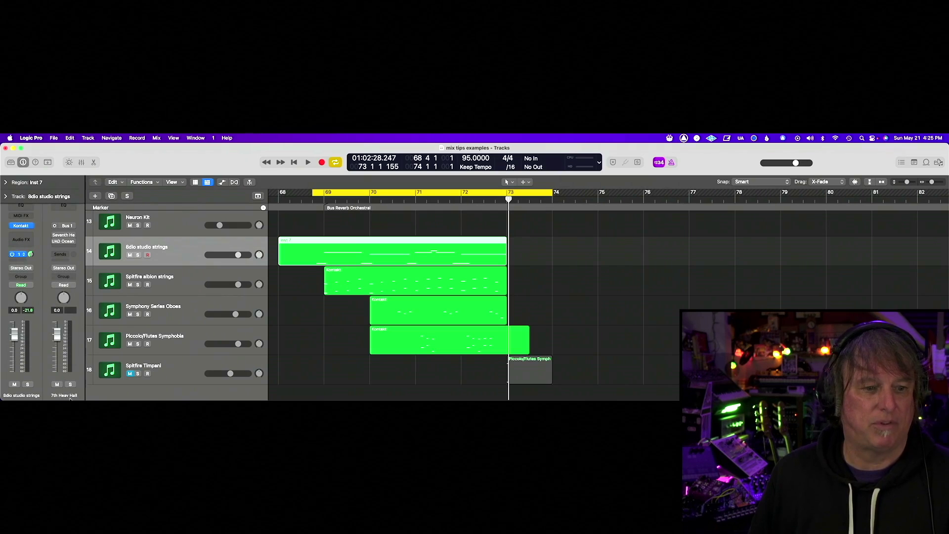
Enable the Seventh Heaven reverb on the 7th Heav Hall channel, examine its settings, and close the plug-in.
click(55, 235)
click(55, 236)
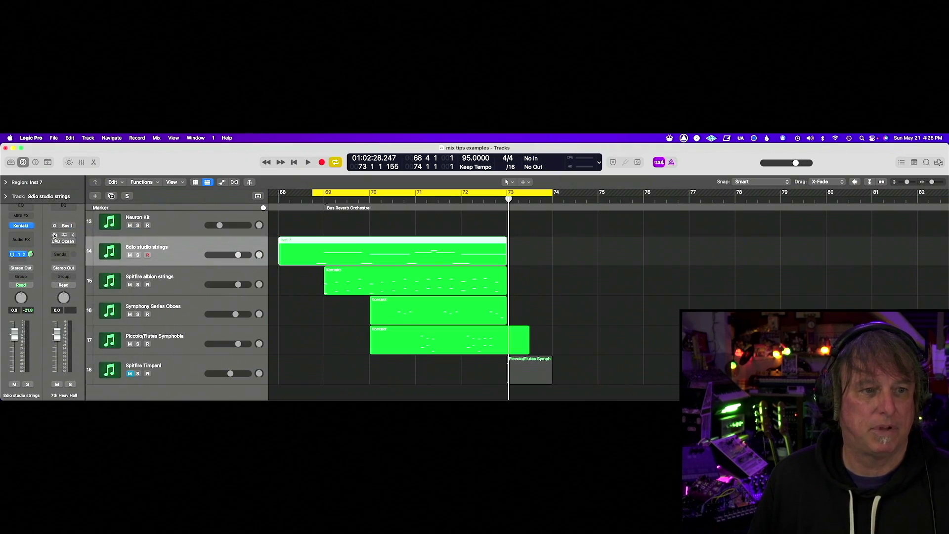
click(63, 237)
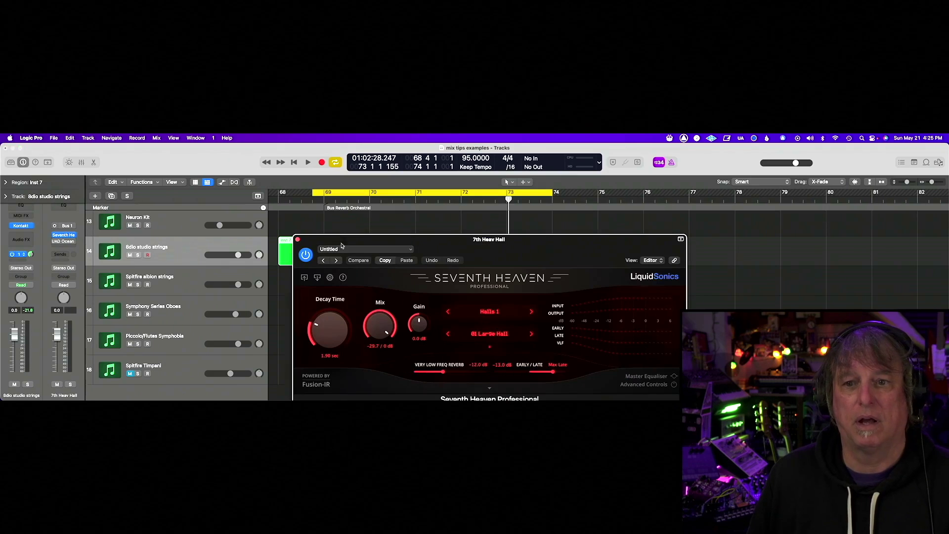
drag(372, 239, 377, 154)
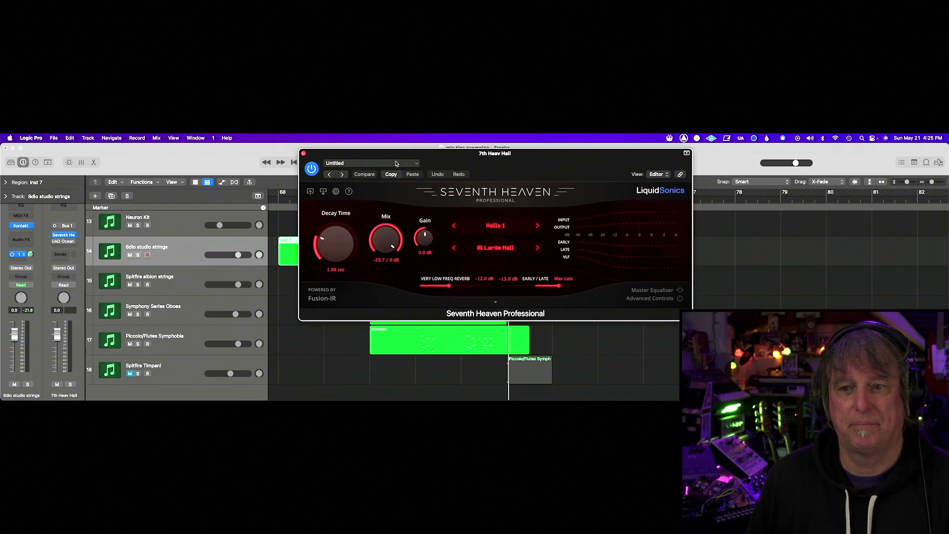
click(303, 153)
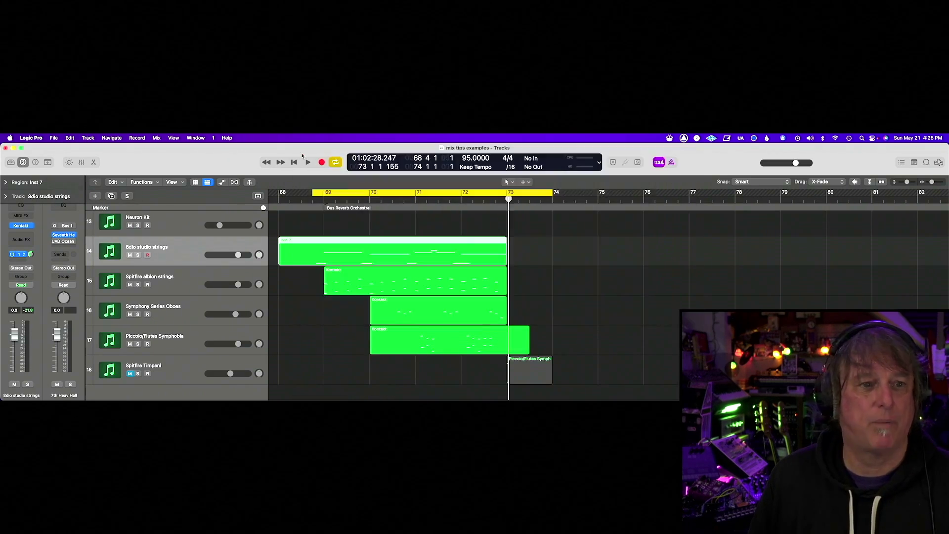
Check the Bus 1 send on the Spitfire albion strings, Symphony Series Oboes and Piccolo/Flutes Symphobia tracks.
click(171, 280)
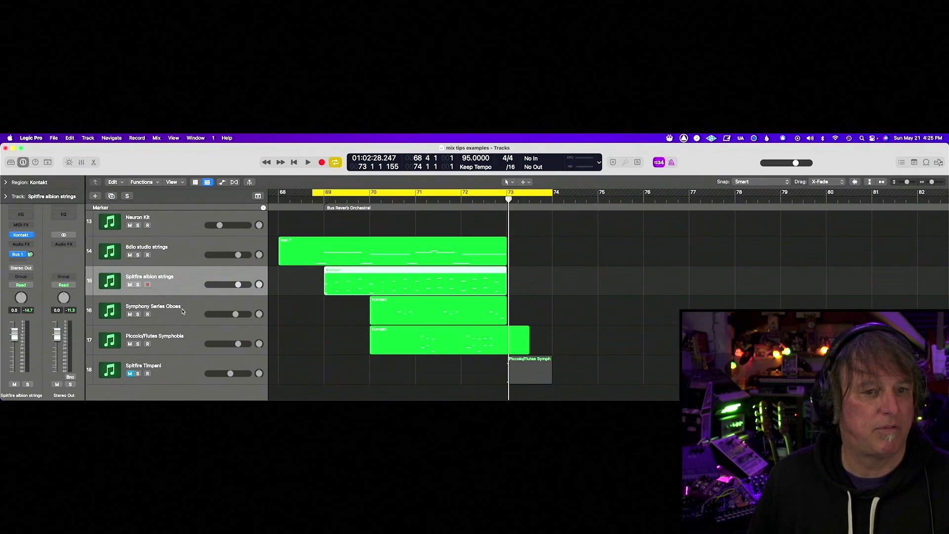
key(Down)
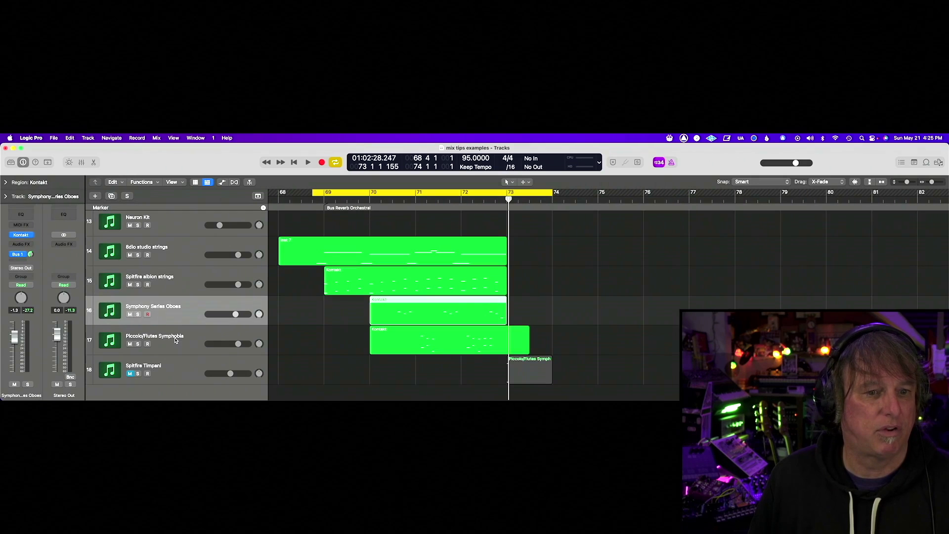
key(Down)
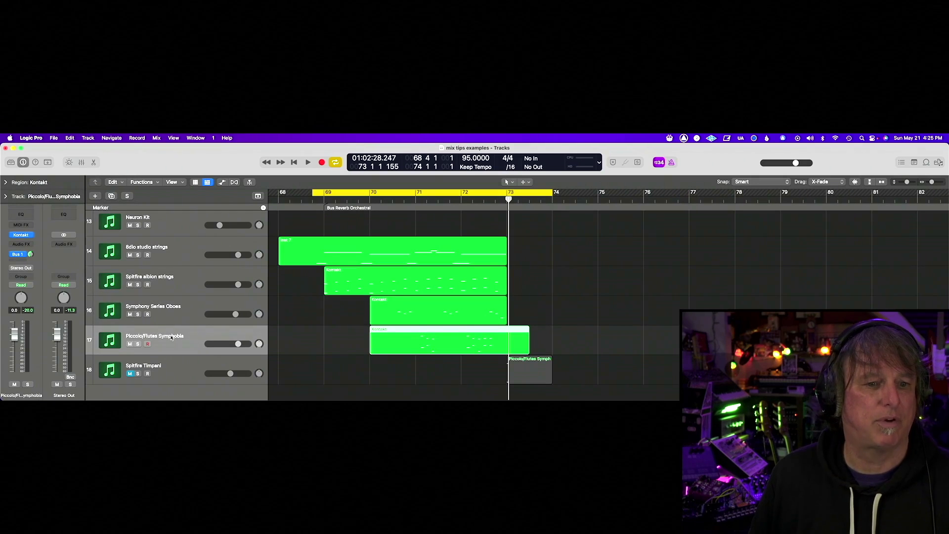
Select the 8dio studio strings track and play the full blend while bringing up its Bus 1 reverb channel.
click(173, 251)
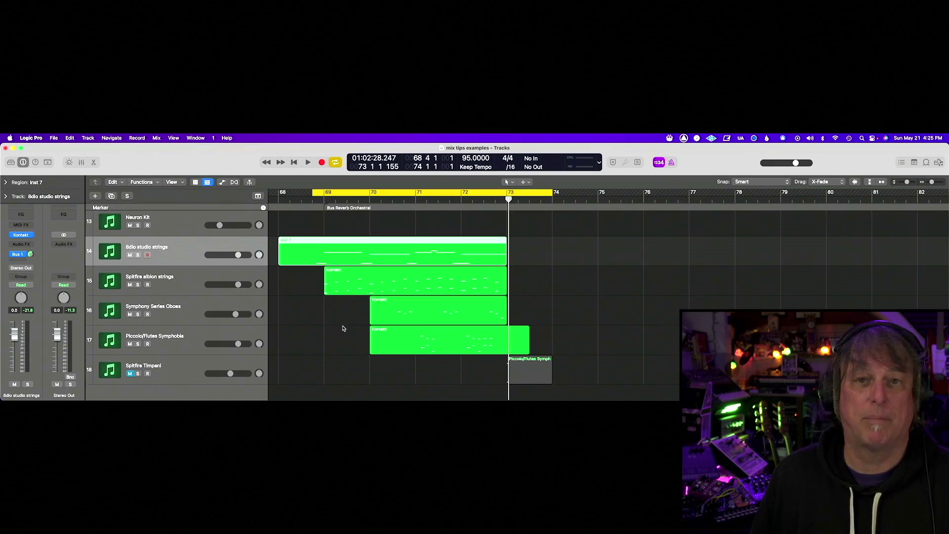
key(space)
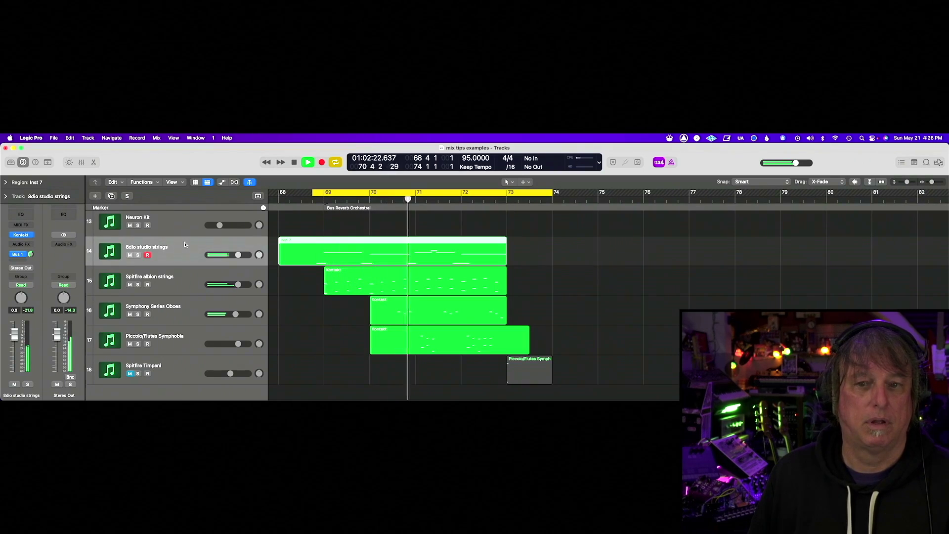
click(17, 254)
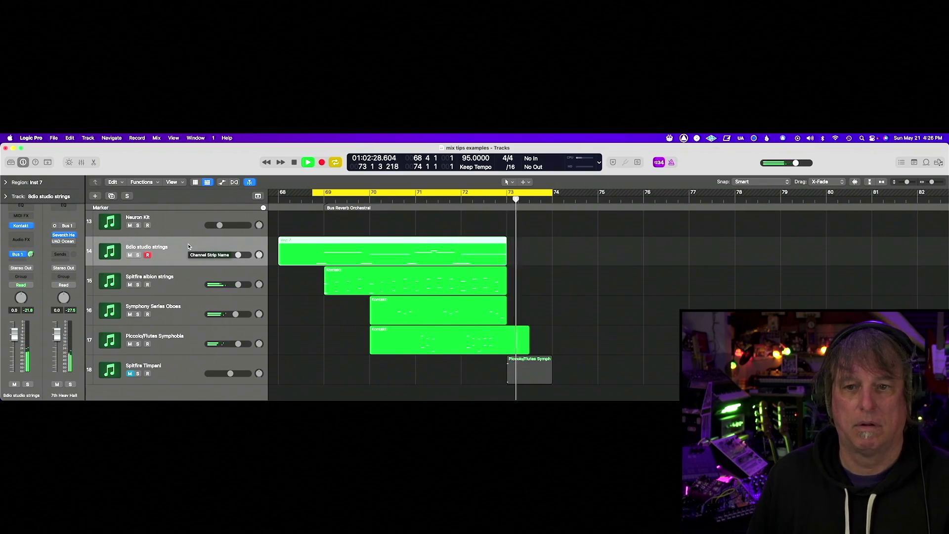
key(space)
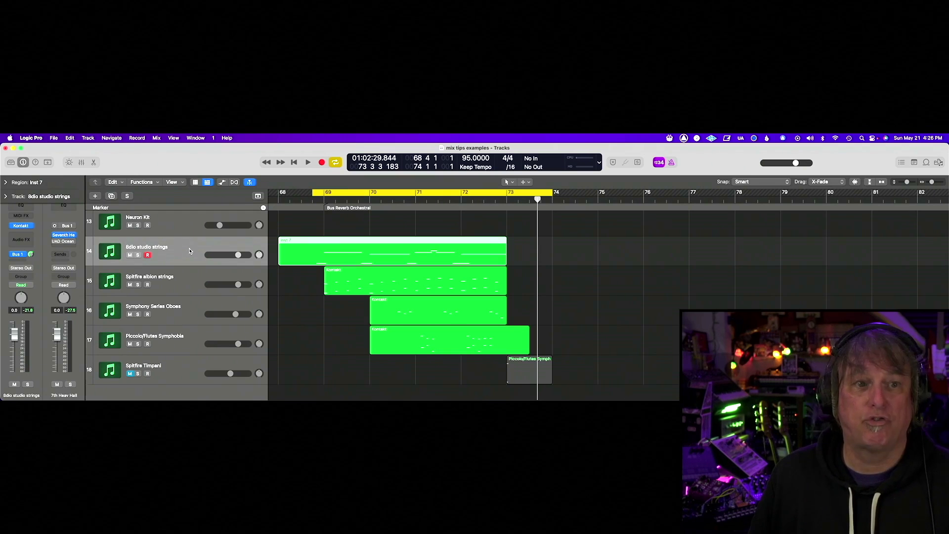
Replace Seventh Heaven with the UAD Ocean Way reverb on the bus and set its far microphone distance to 22.5 ft.
mouse_move(56, 235)
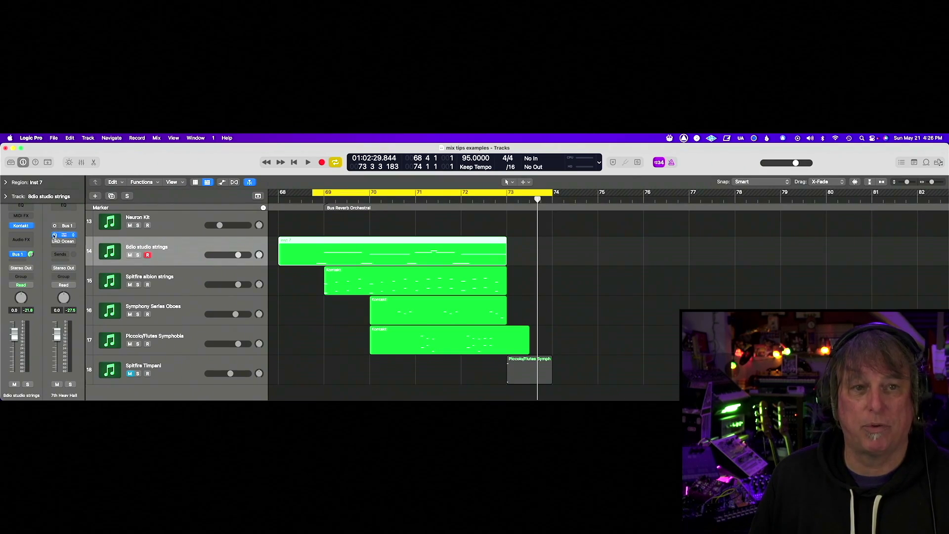
click(55, 241)
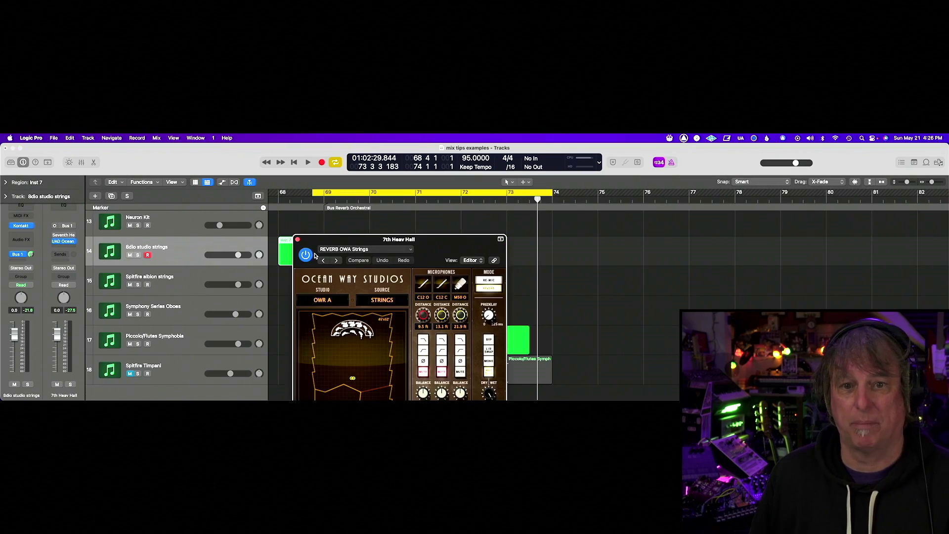
drag(452, 245, 464, 168)
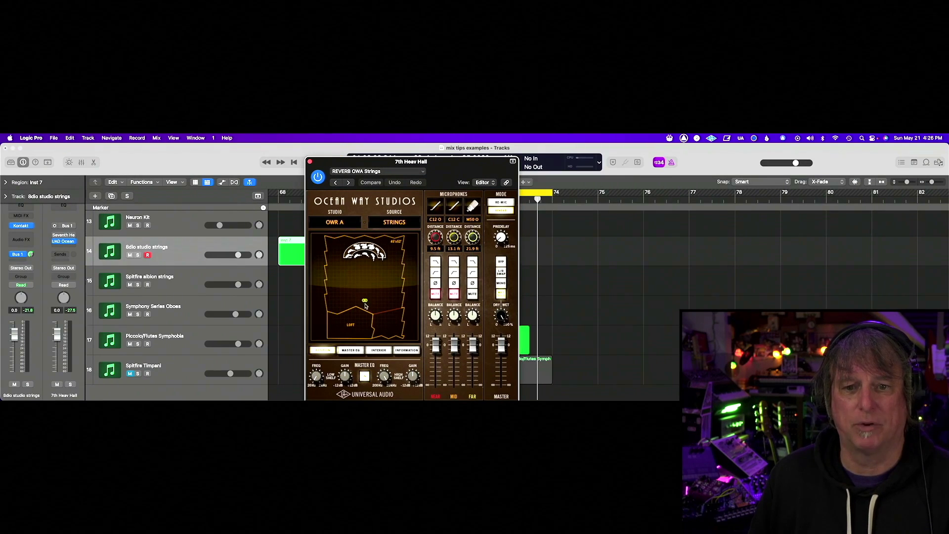
drag(472, 237, 472, 235)
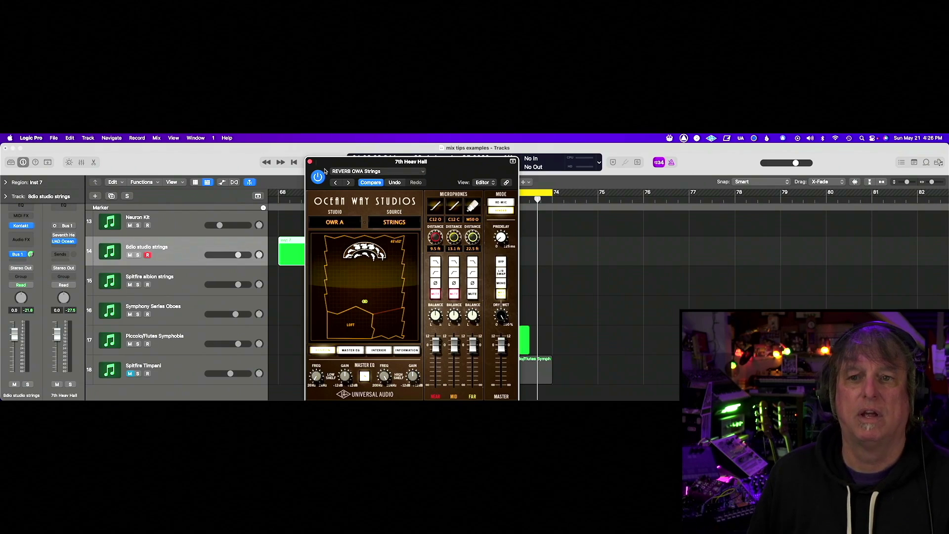
Cycle the Ocean Way reverb's far microphone around to the M50 model, close the plug-in, and play the full blend through it.
click(474, 208)
click(473, 208)
click(474, 208)
click(474, 208)
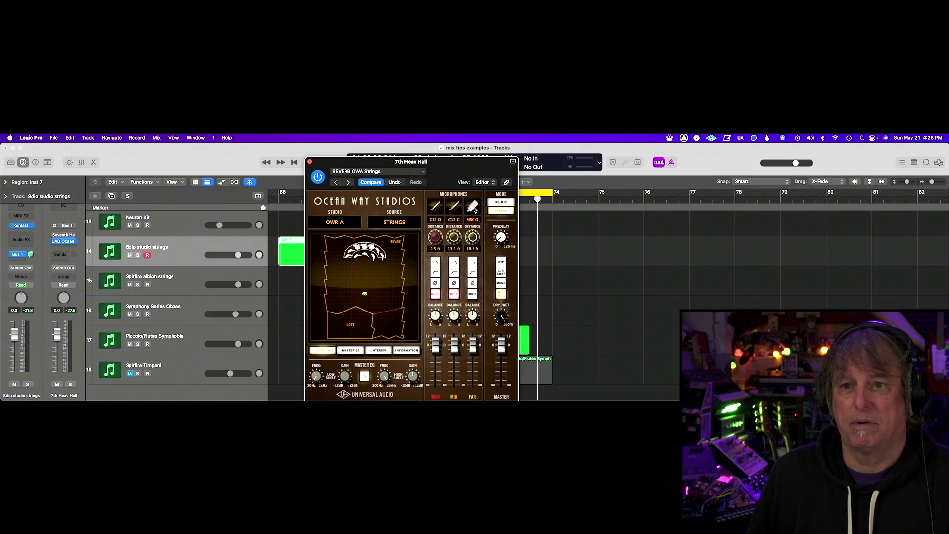
click(310, 161)
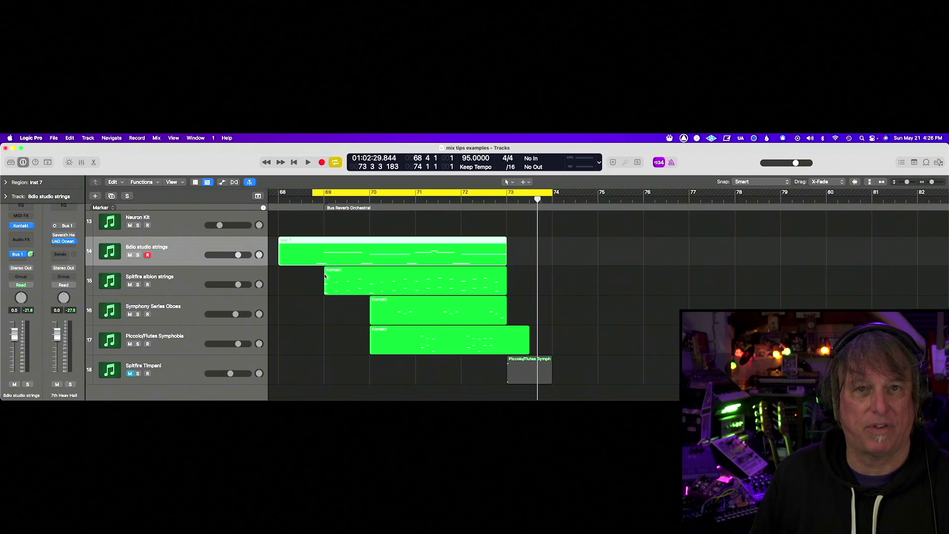
key(space)
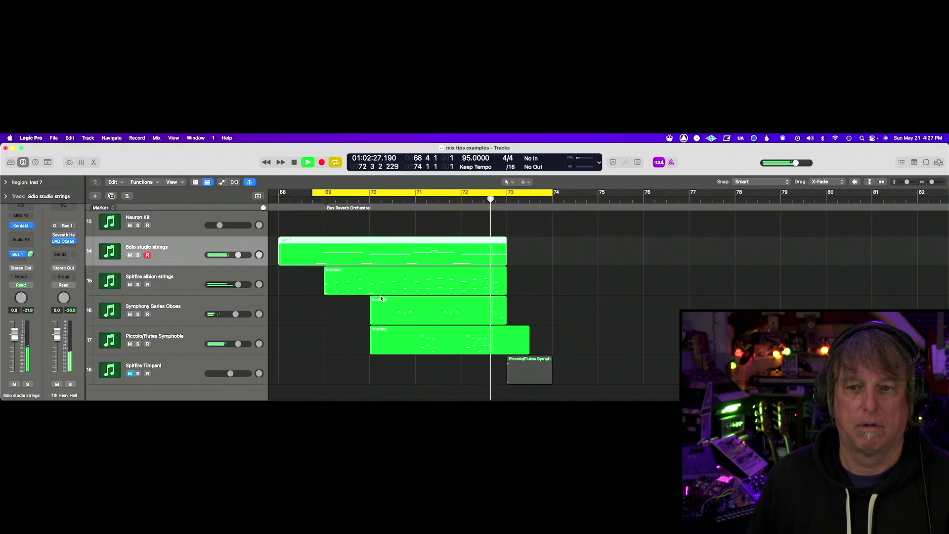
key(space)
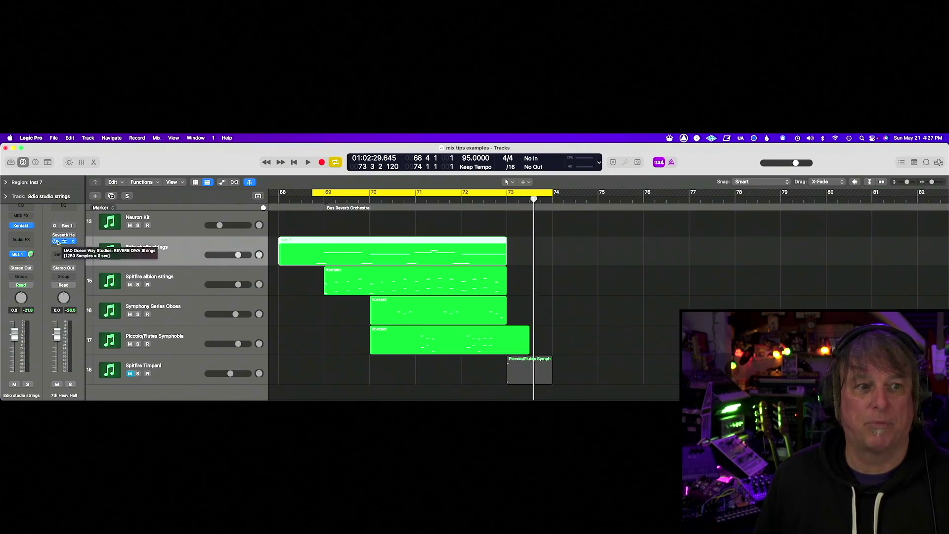
Switch the bus reverb back from UAD Ocean Way to Seventh Heaven and unmute the Spitfire Timpani track.
mouse_move(55, 236)
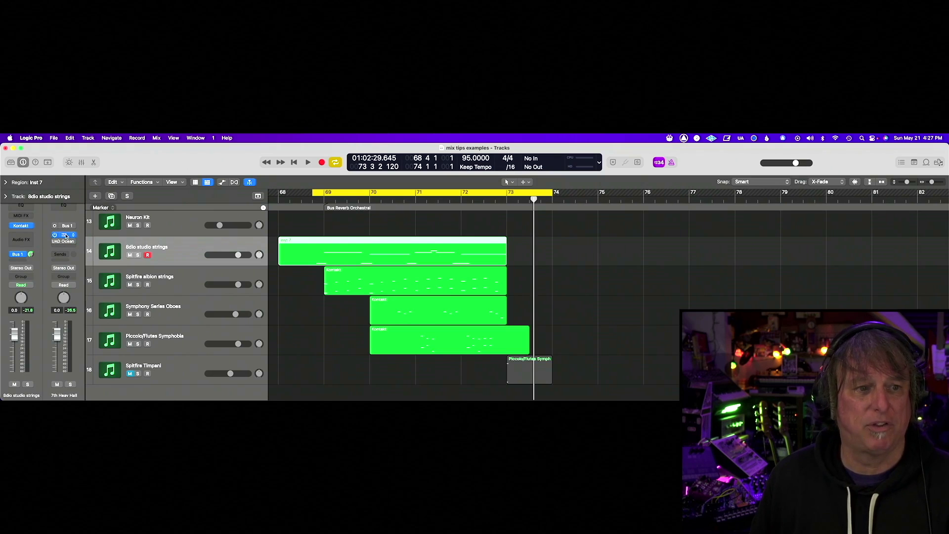
click(184, 372)
key(ctrl+m)
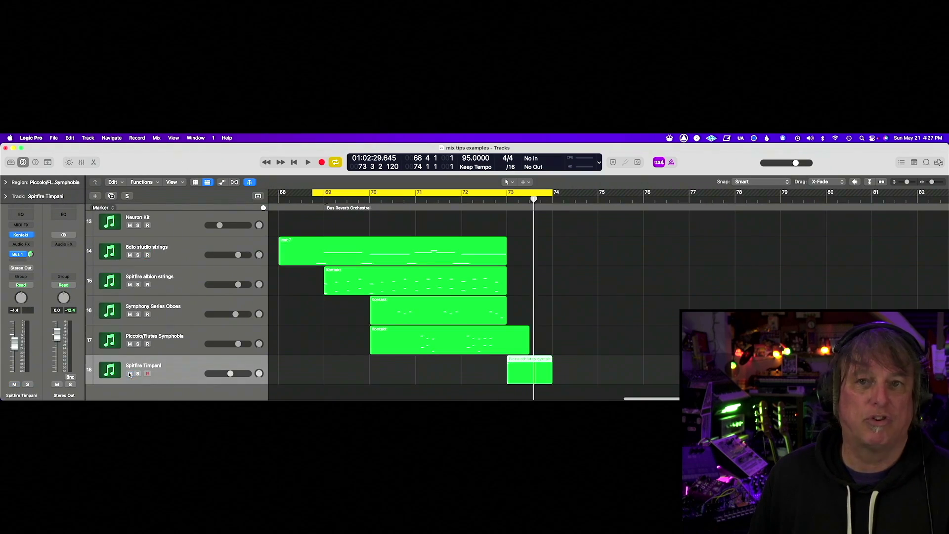
Inspect the Tuned - Timpani instrument in Kontakt on the Spitfire Timpani track, audition it, and close its window.
mouse_move(22, 238)
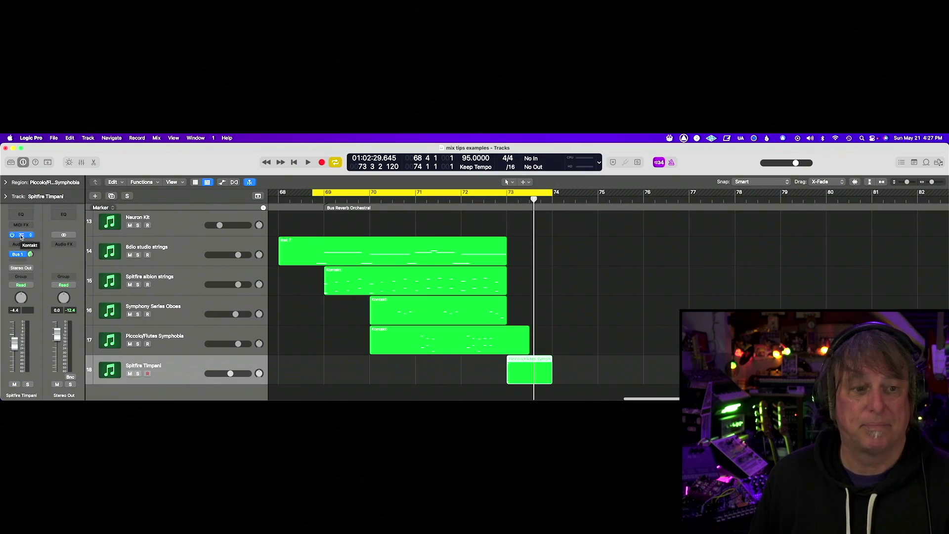
click(21, 236)
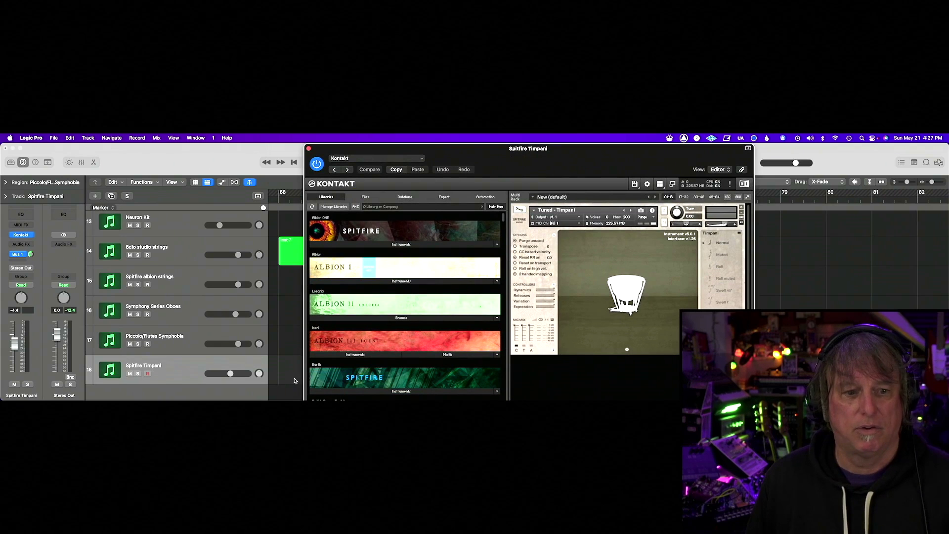
key(space)
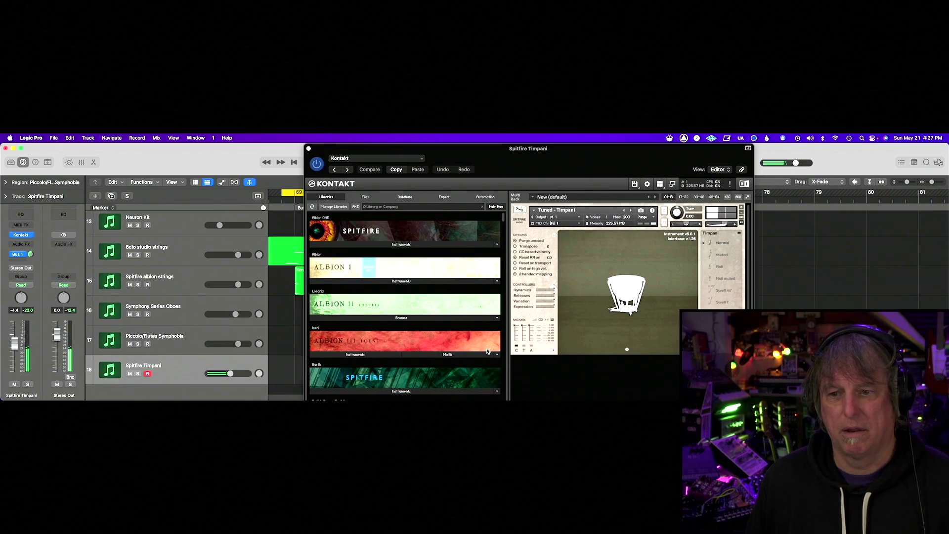
click(309, 148)
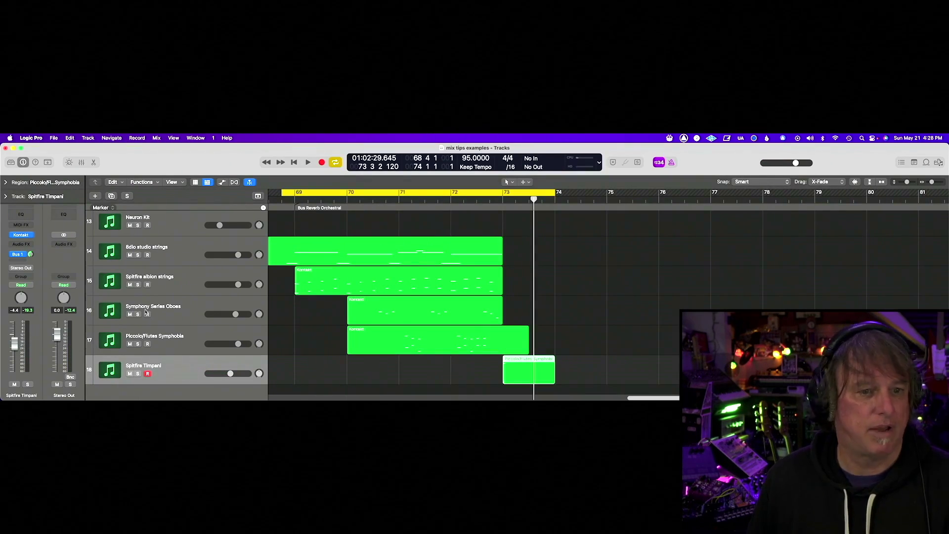
Bring up the Spitfire Timpani track's Bus 1 reverb channel and play the section with the timpani hit.
click(31, 254)
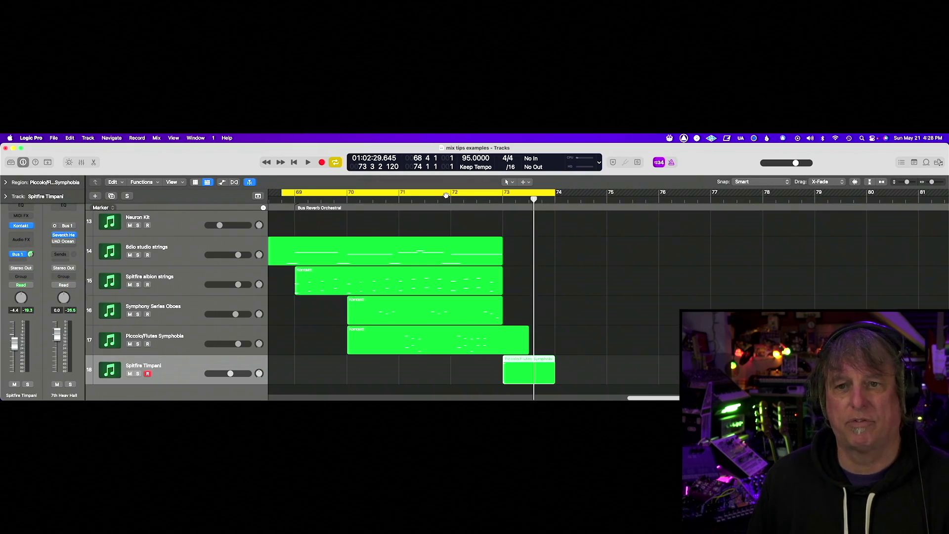
key(space)
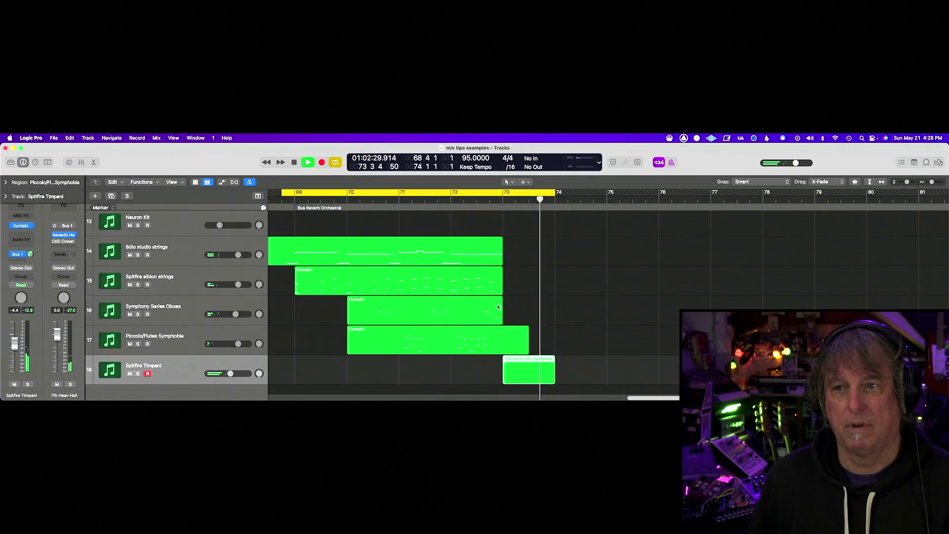
key(space)
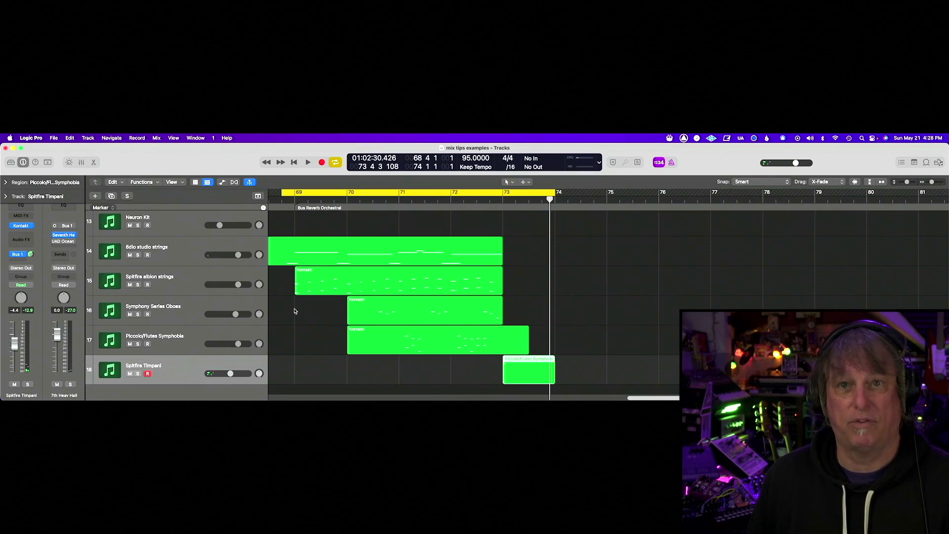
Recheck the microphone mix of the Spitfire Timpani in Kontakt and lower the track's Bus 1 send.
click(21, 226)
drag(553, 150, 580, 151)
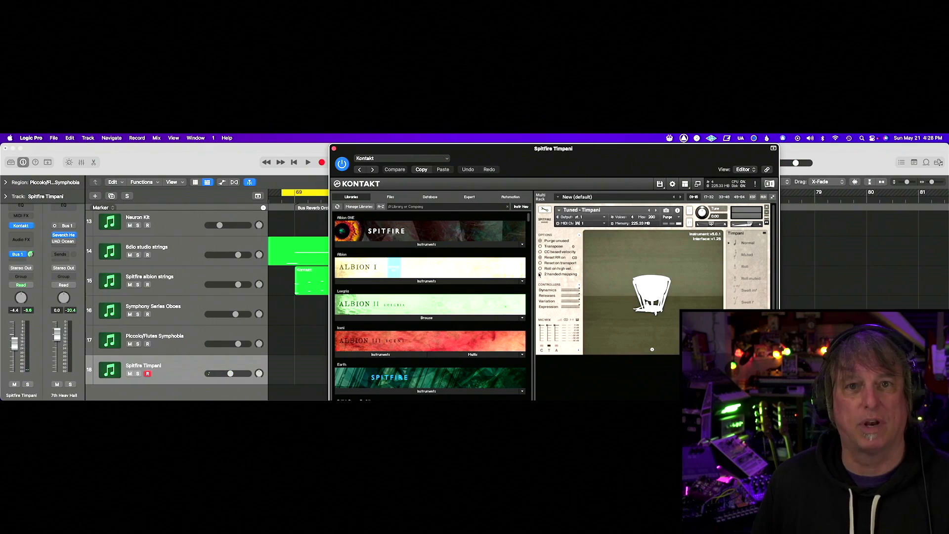
key(super+w)
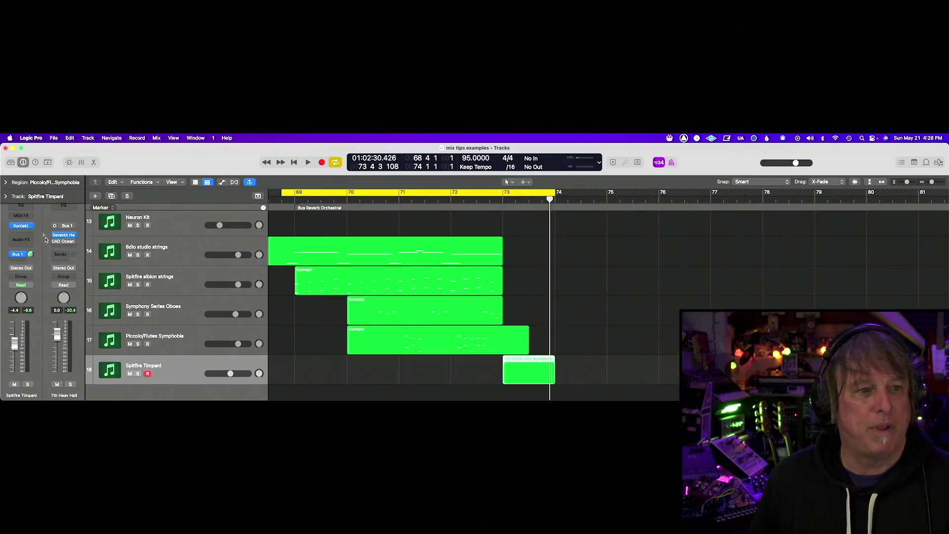
drag(30, 255, 34, 273)
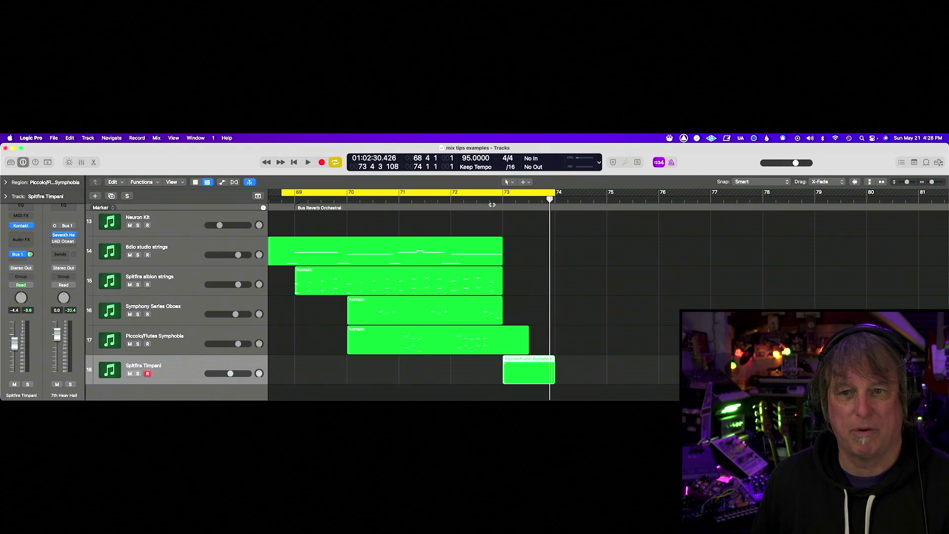
Turn off cycling, play from the middle of bar 71 through the timpani hit, and move the playhead back before bar 69.
click(437, 195)
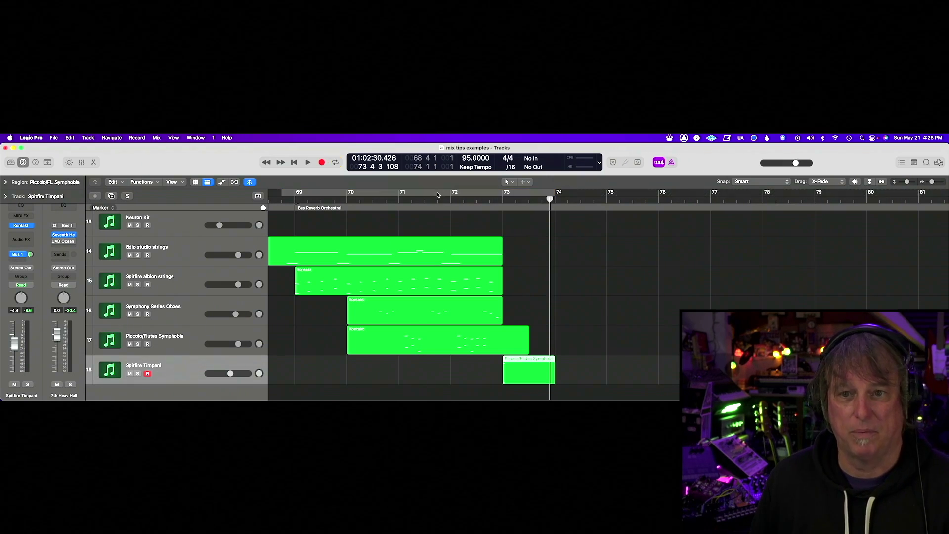
click(433, 198)
key(space)
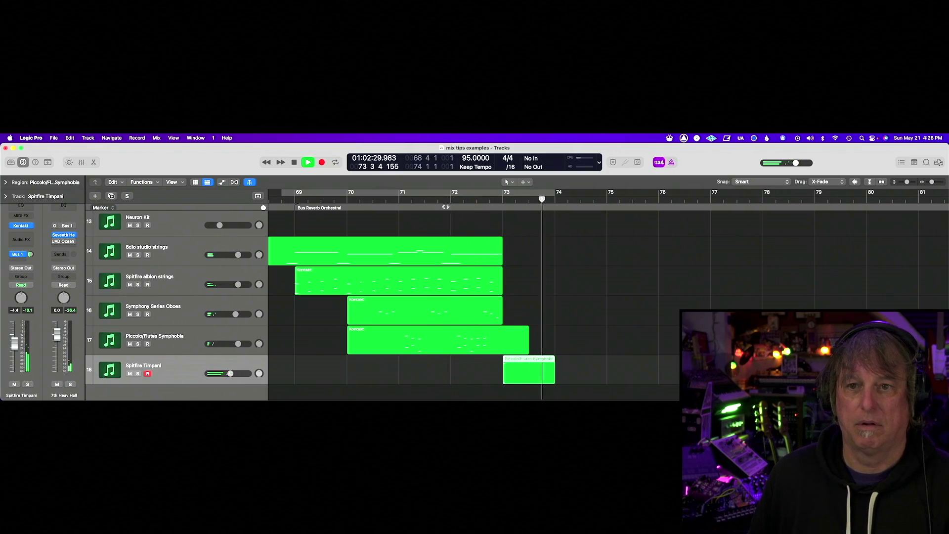
key(space)
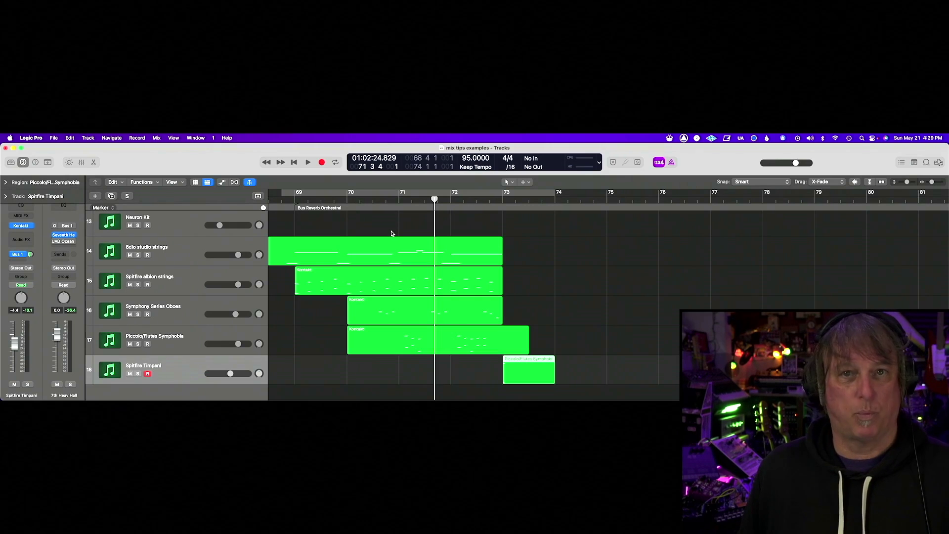
scroll(391, 233, left, 3)
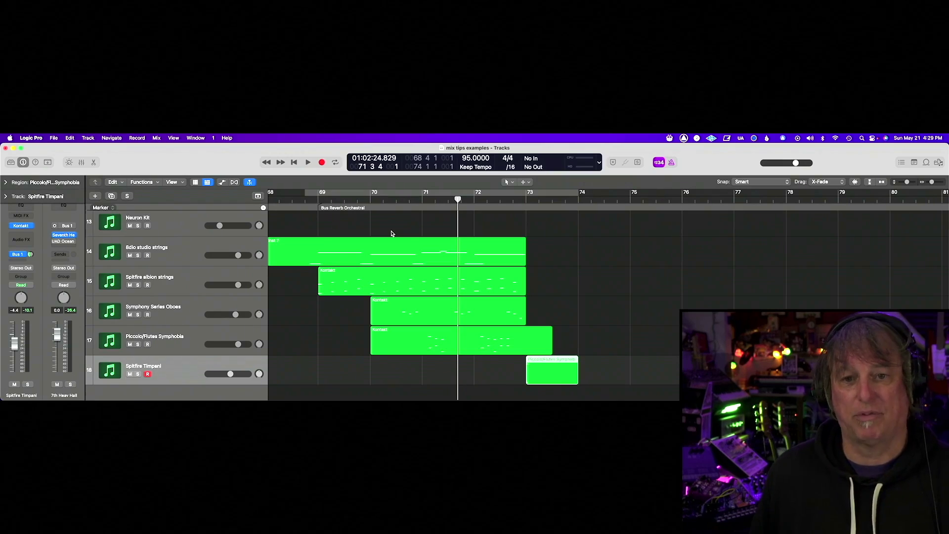
click(302, 200)
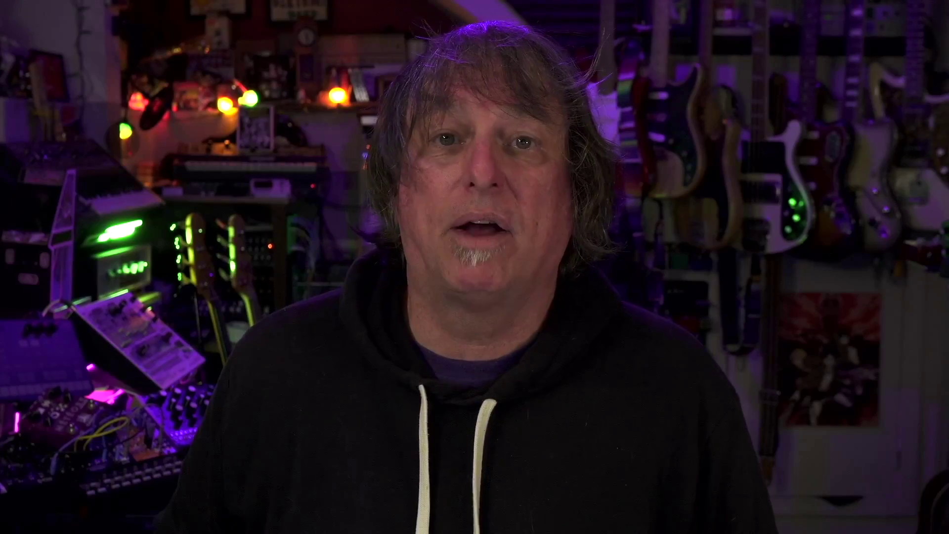